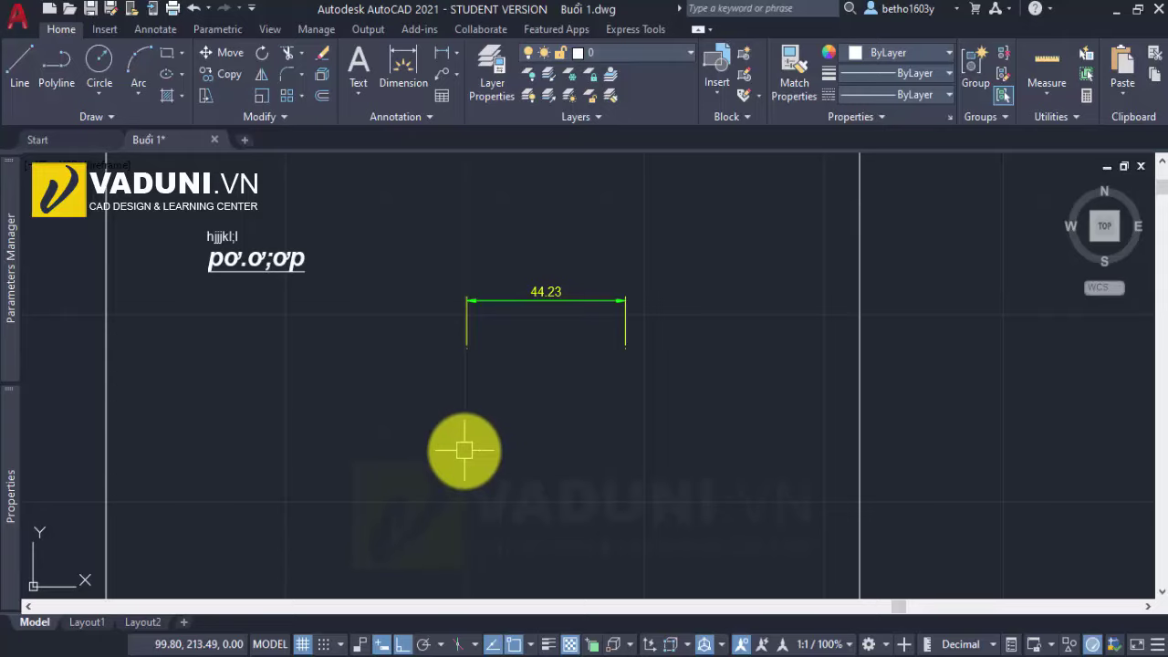
Step: Pan the drawing view, then briefly open and close the Layer Properties Manager
{"action": "middle_click_drag", "start_coordinate": [464, 449], "coordinate": [519, 414]}
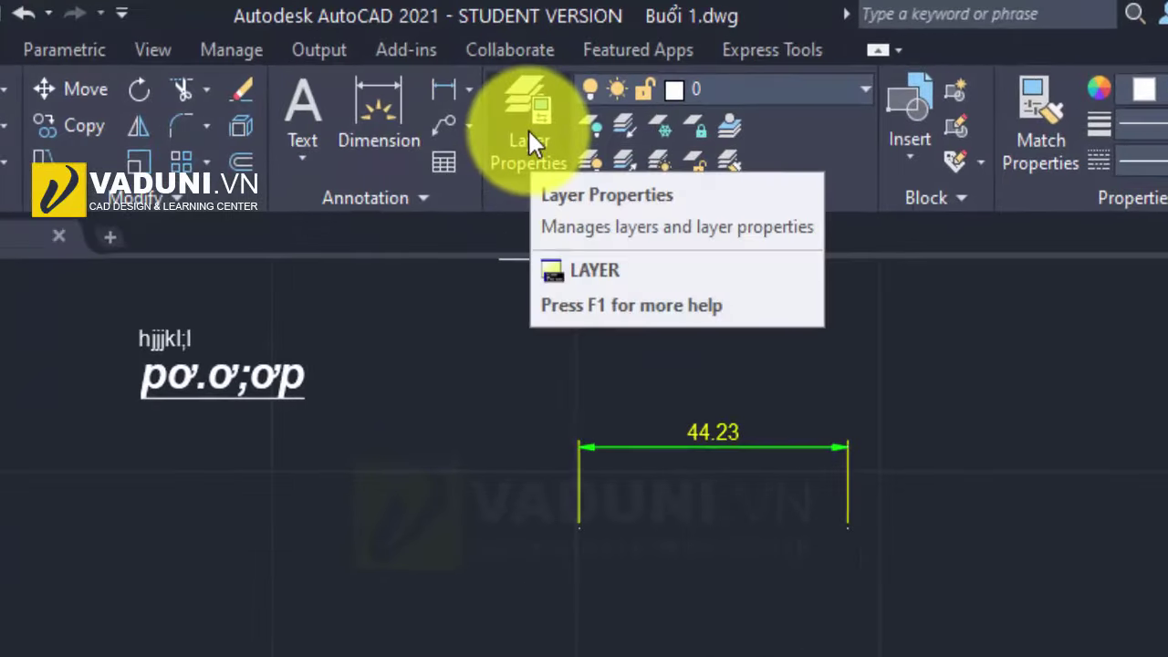
{"action": "left_click", "coordinate": [530, 132]}
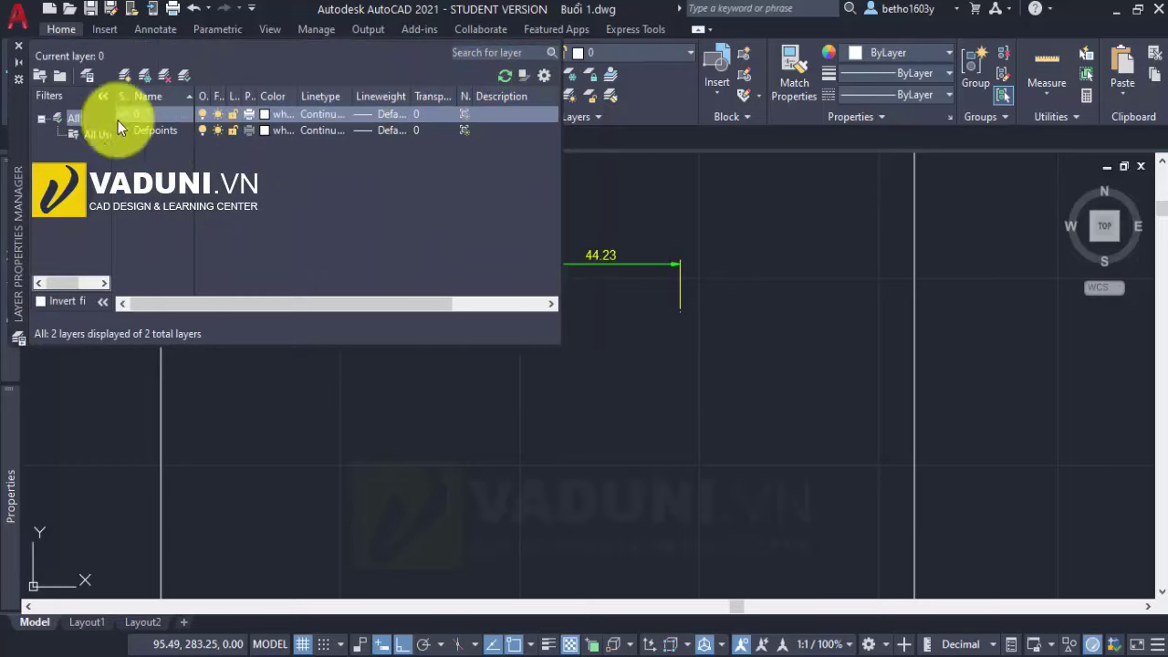
{"action": "left_click", "coordinate": [18, 45]}
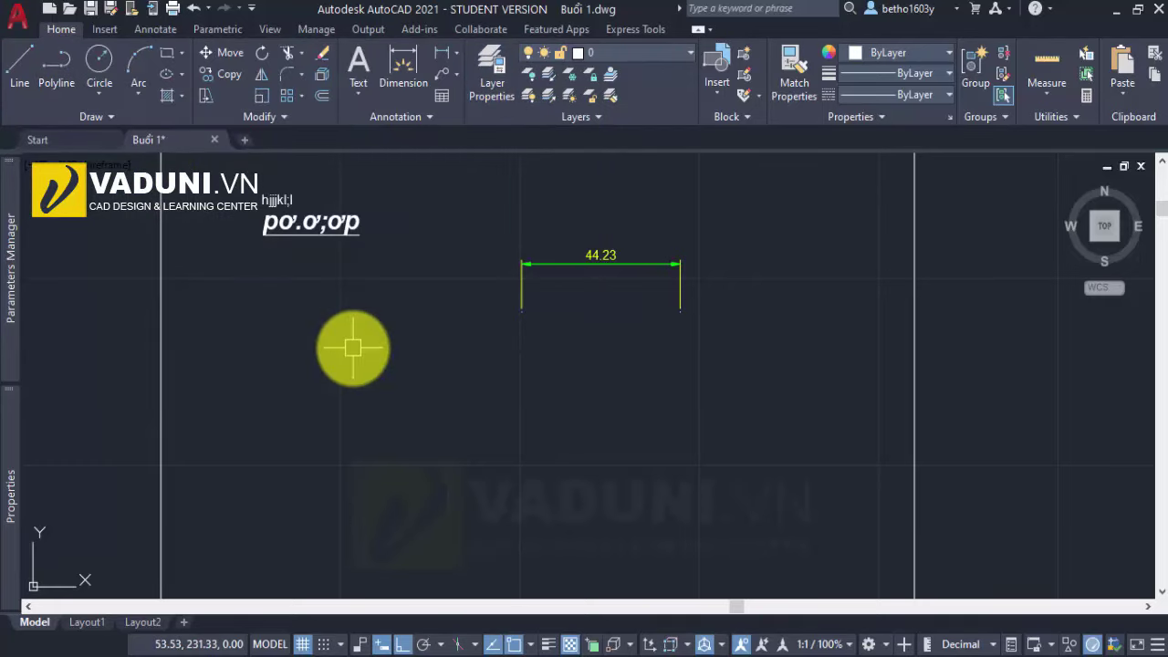
Step: Reopen Layer Properties via LA and the ribbon, and widen the palette so all columns show
{"action": "type", "text": "LA"}
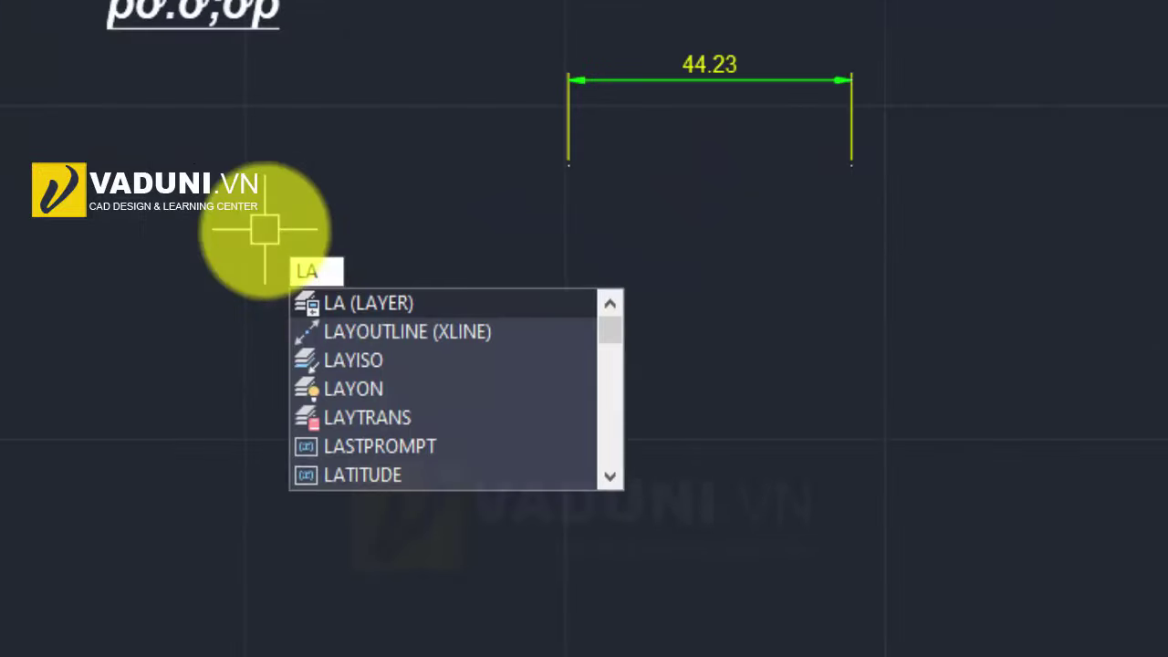
{"action": "left_click", "coordinate": [411, 308]}
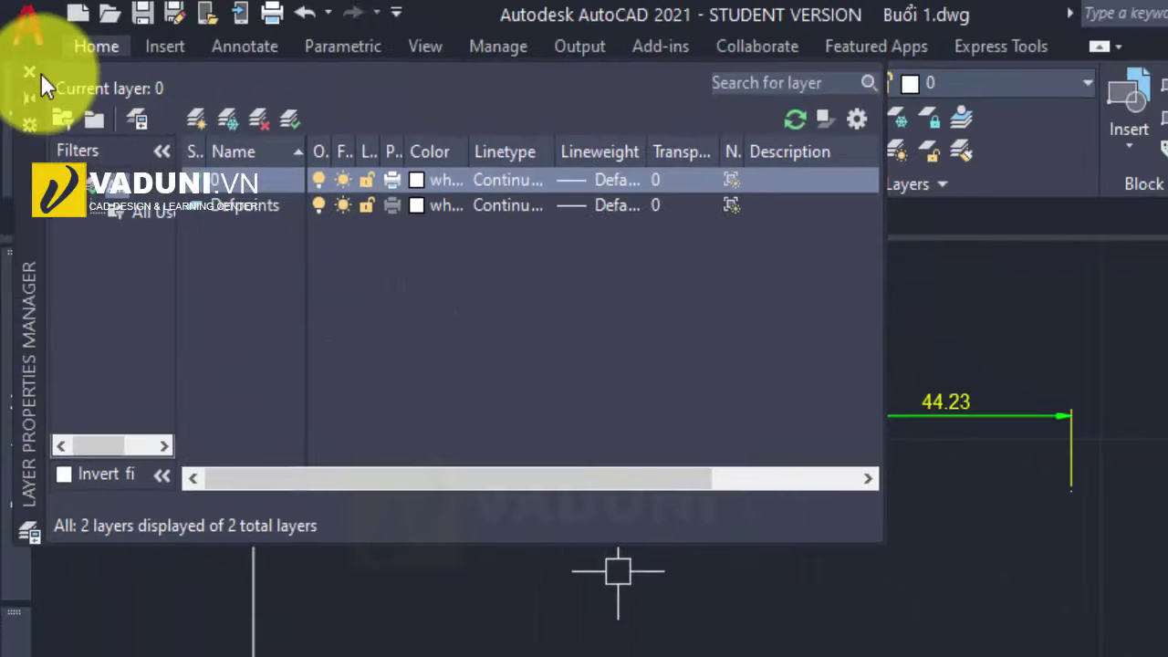
{"action": "left_click", "coordinate": [30, 72]}
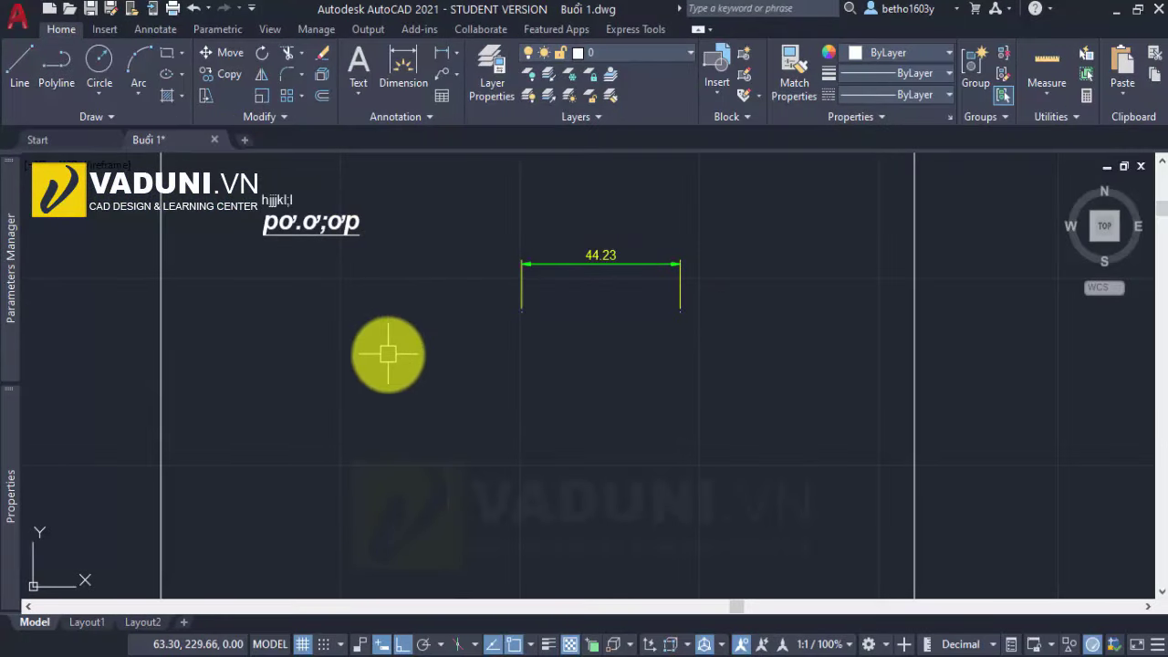
{"action": "left_click", "coordinate": [510, 90]}
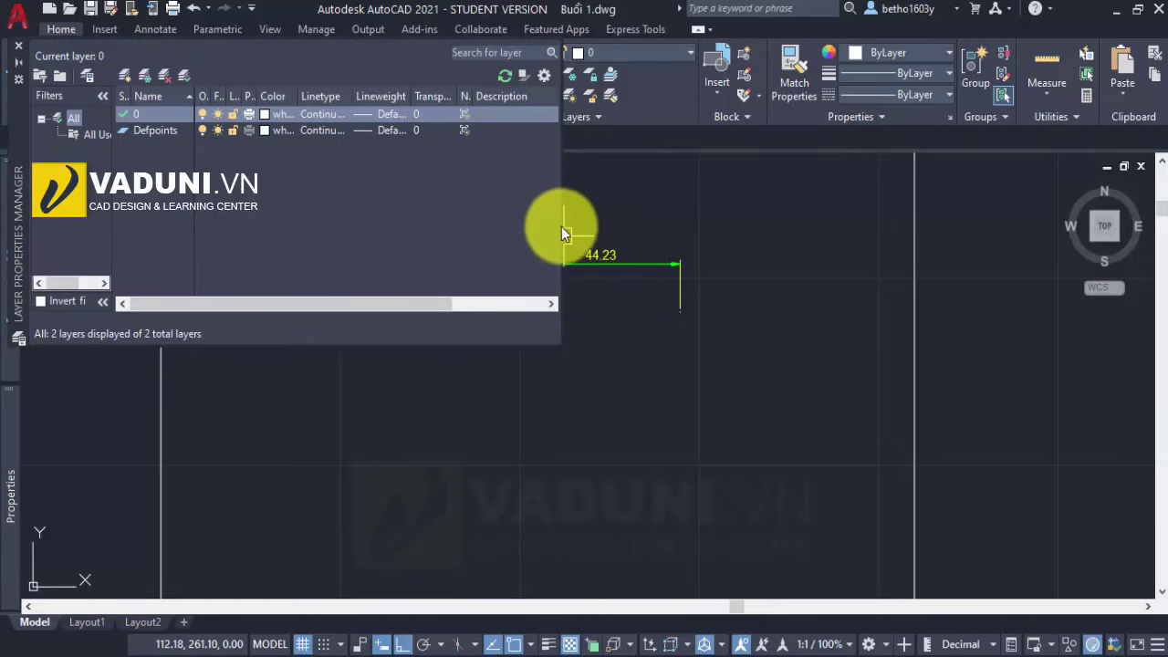
{"action": "left_click_drag", "start_coordinate": [562, 227], "coordinate": [858, 239]}
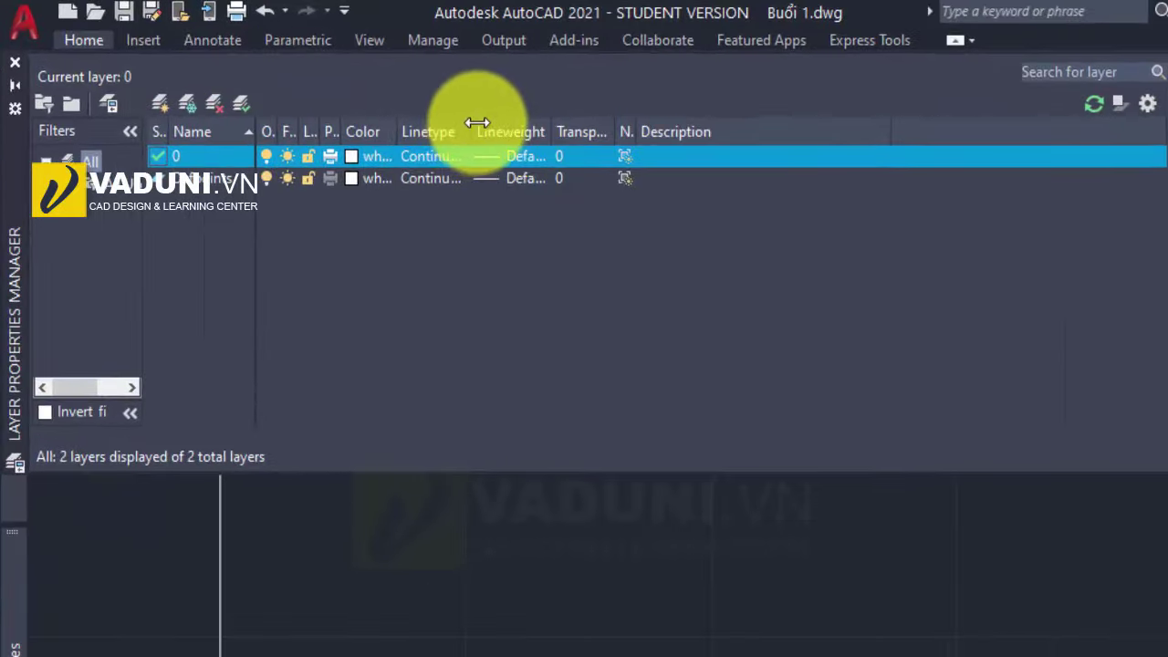
Step: Widen the Linetype column and add a new layer named Net đậm, keeping it white
{"action": "left_click_drag", "start_coordinate": [477, 127], "coordinate": [553, 125]}
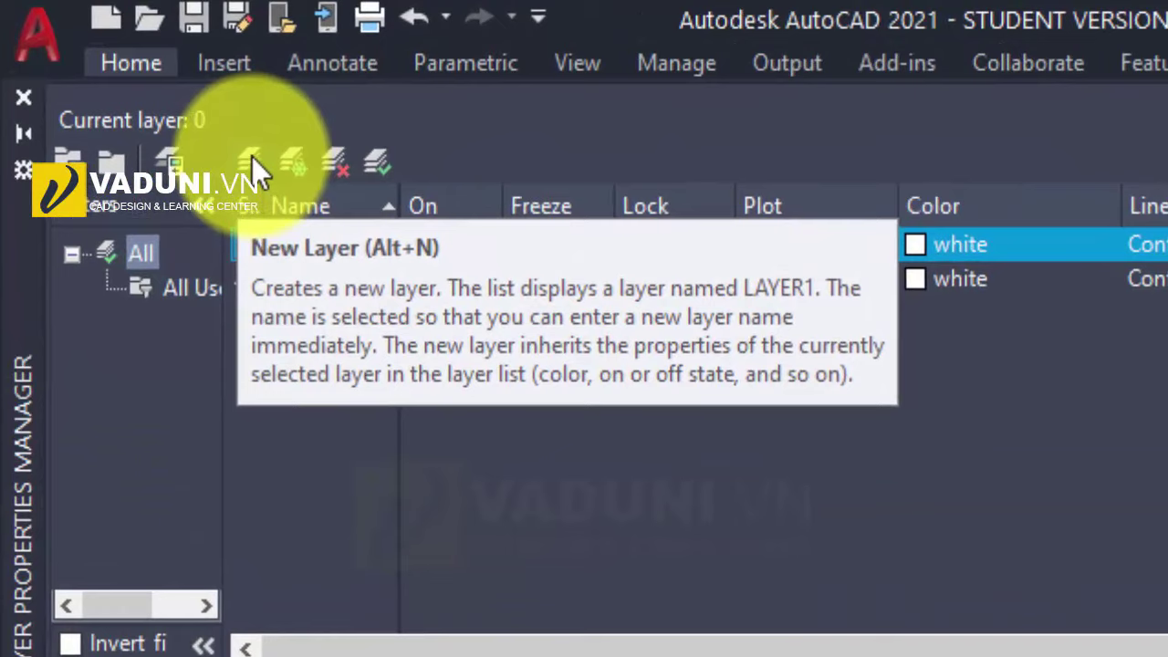
{"action": "left_click", "coordinate": [252, 156]}
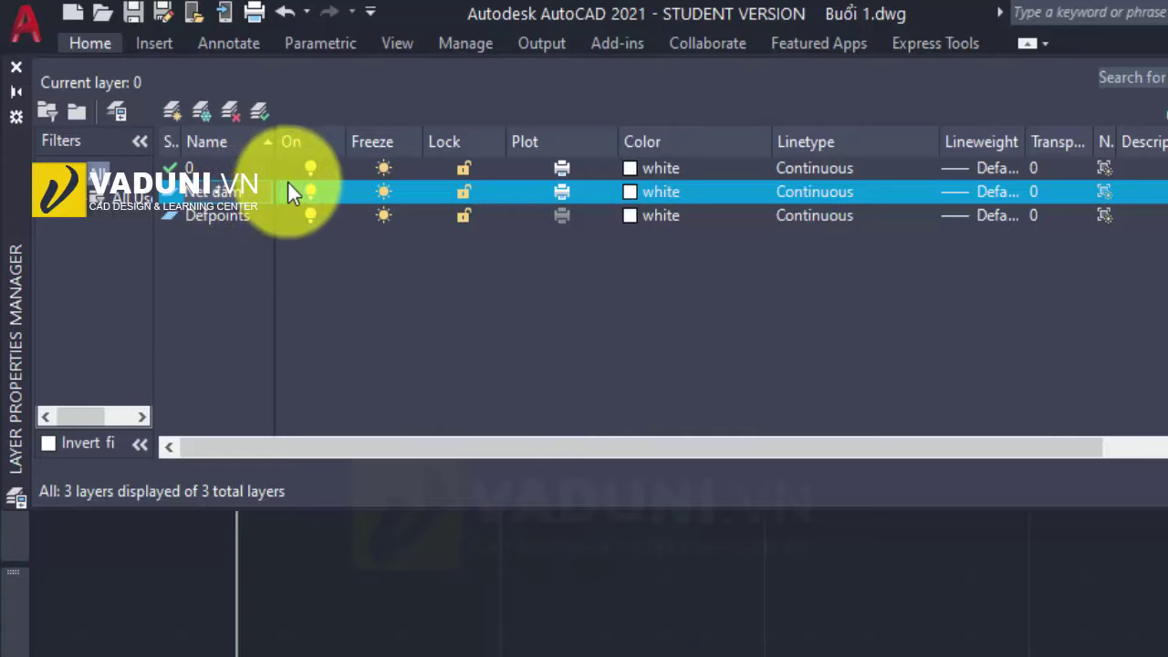
{"action": "left_click", "coordinate": [658, 193]}
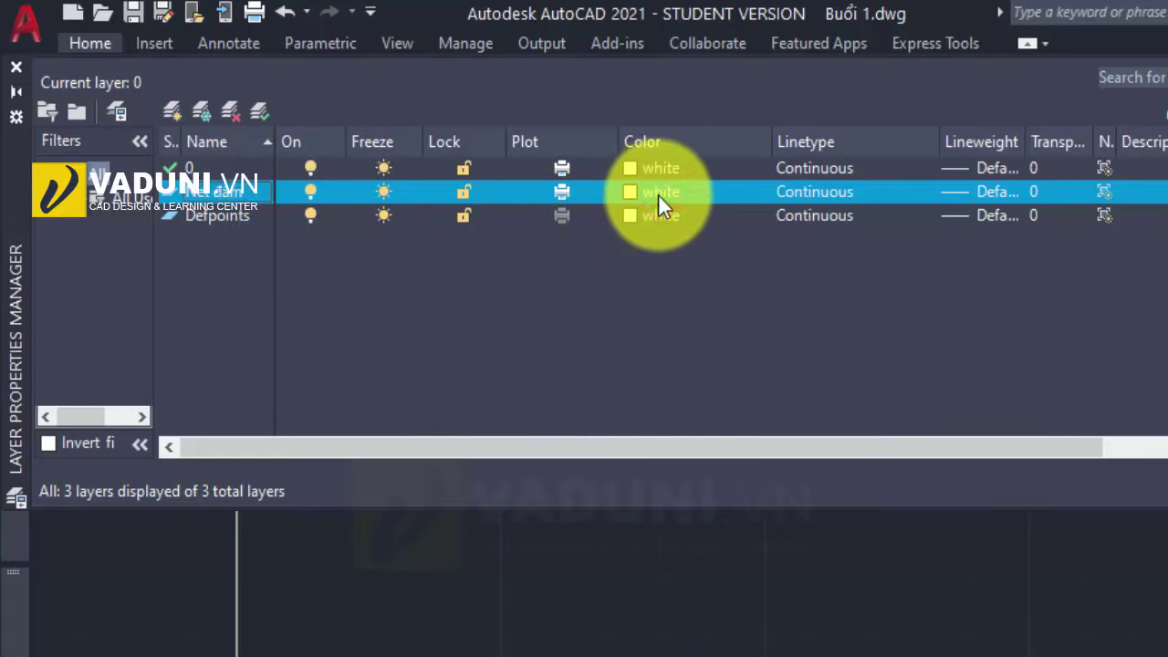
{"action": "left_click", "coordinate": [705, 600]}
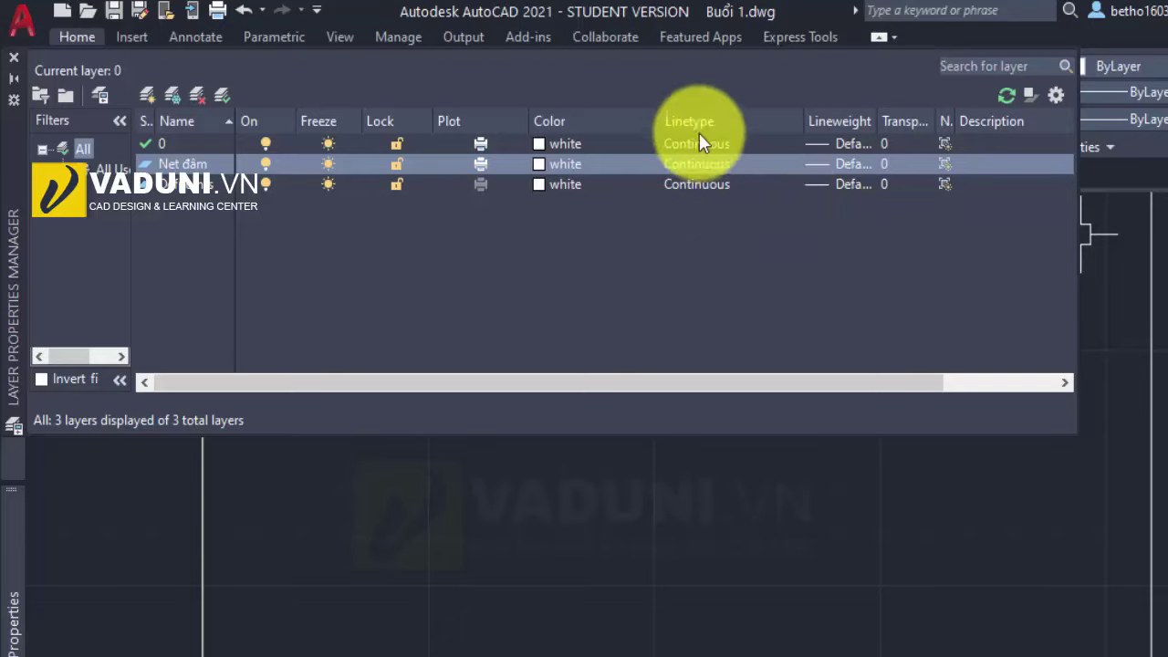
Step: Keep Continuous linetype and assign a 0.35 mm lineweight to the Net đậm layer
{"action": "left_click", "coordinate": [688, 172]}
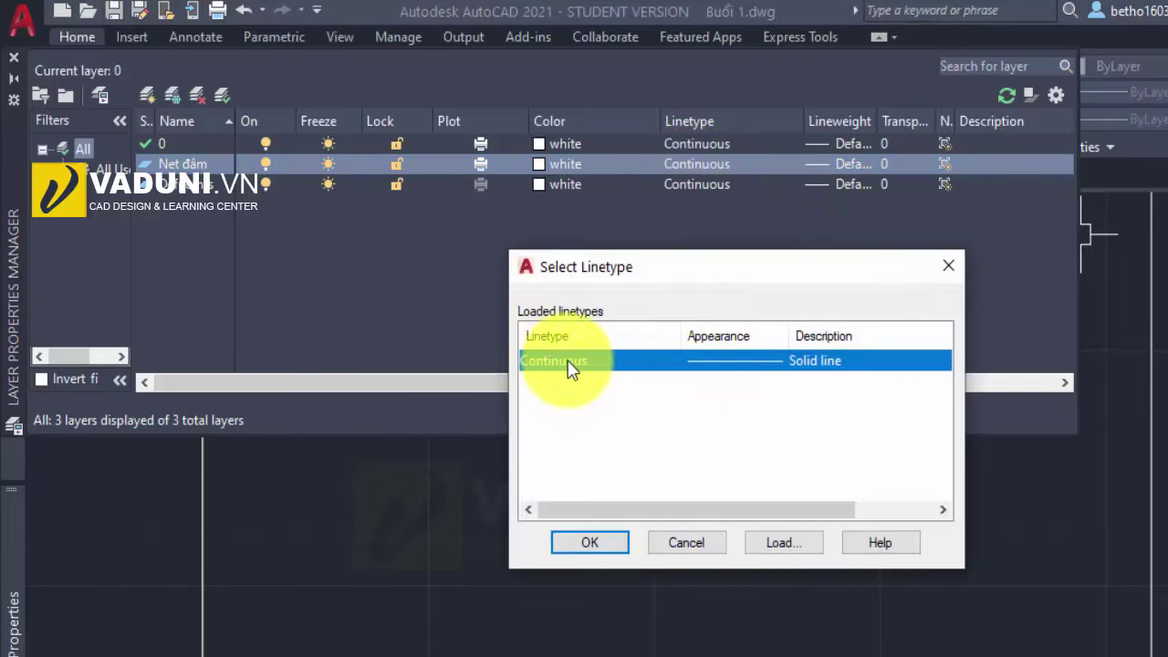
{"action": "left_click", "coordinate": [588, 547]}
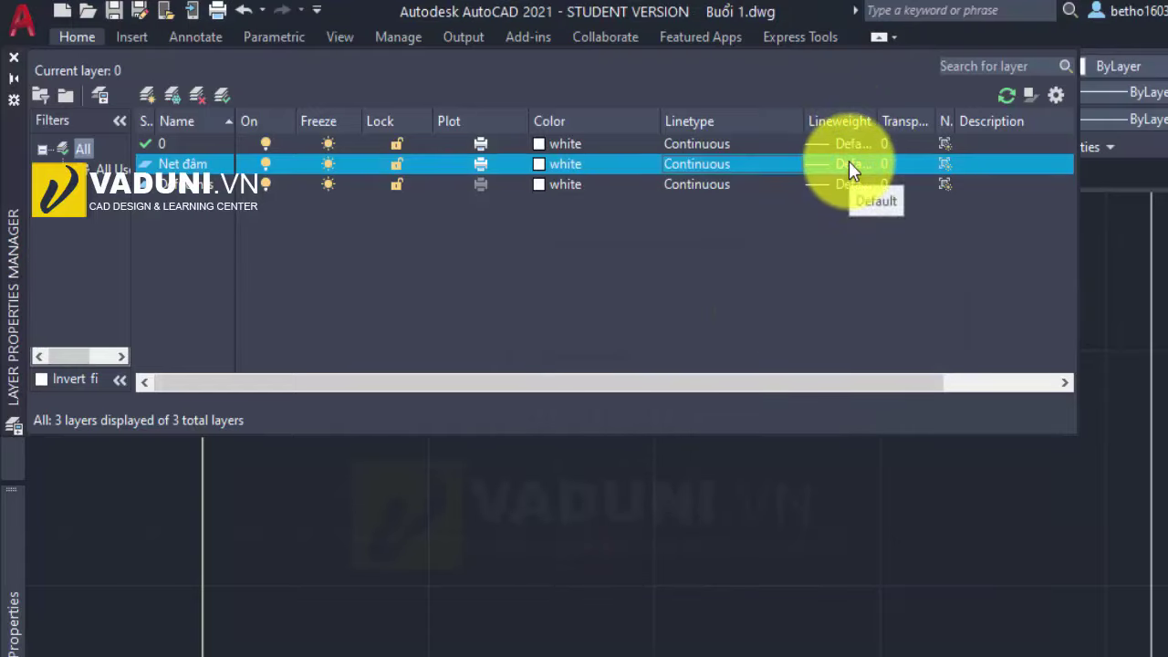
{"action": "left_click", "coordinate": [848, 165]}
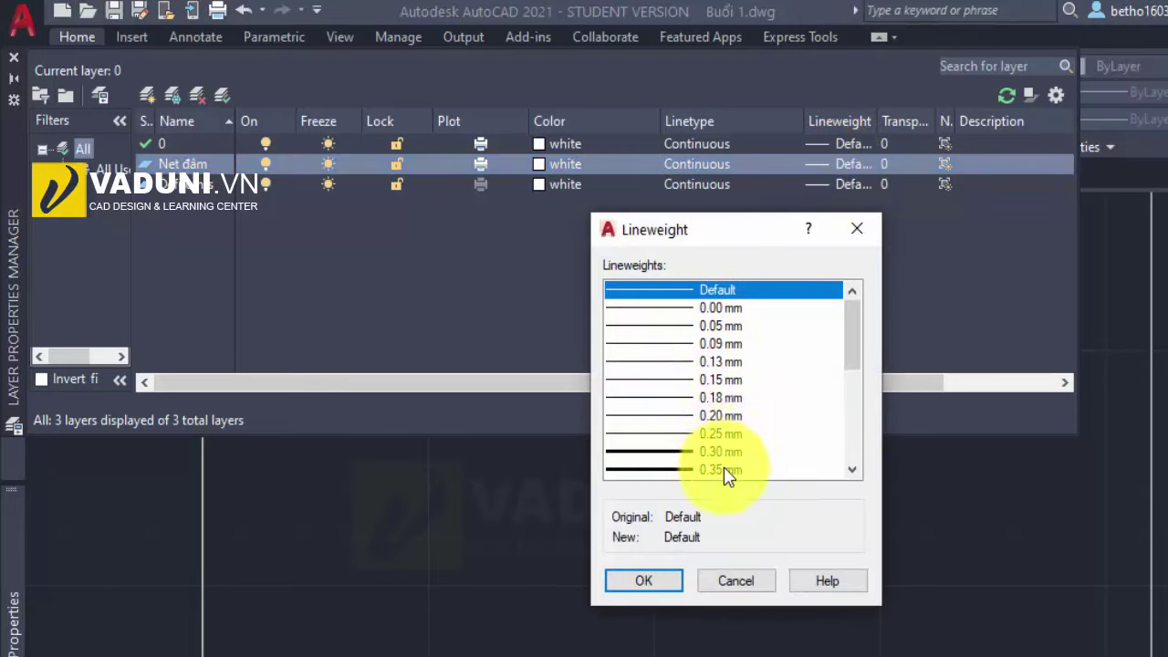
{"action": "left_click", "coordinate": [724, 467]}
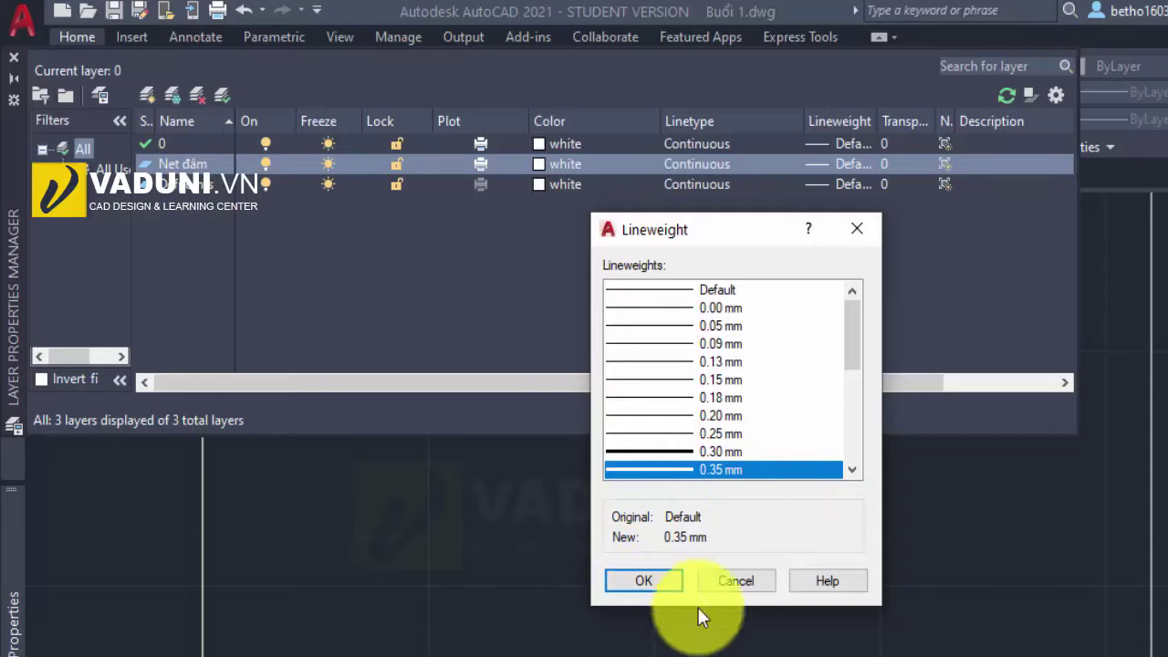
{"action": "left_click", "coordinate": [652, 577]}
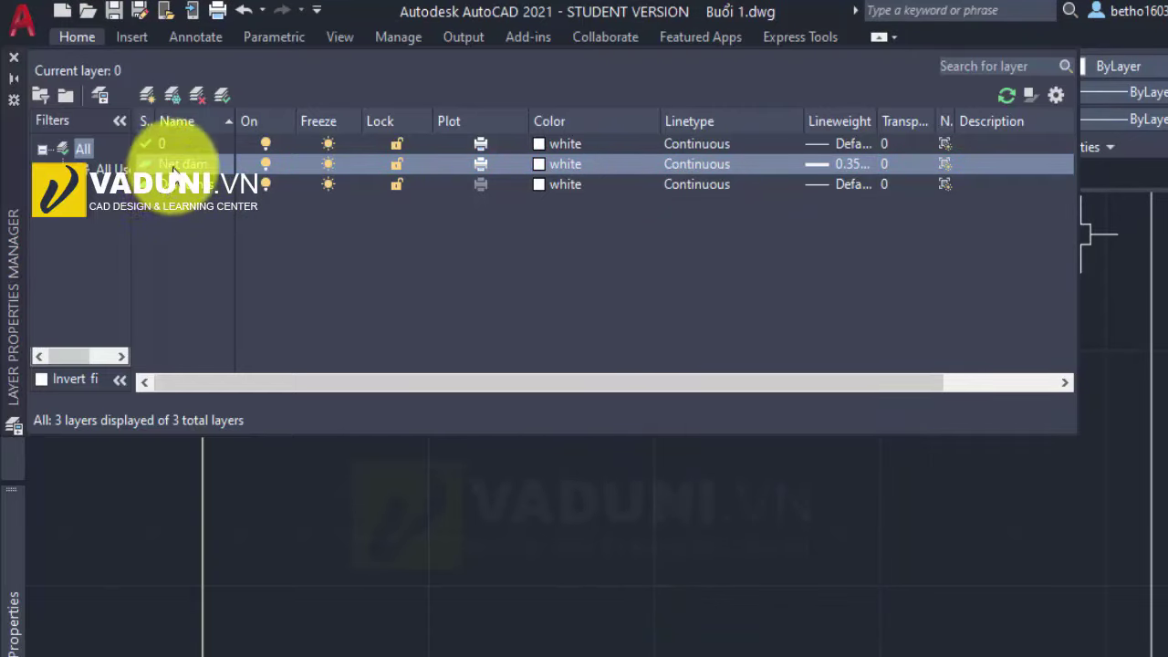
Step: Make Net đậm the current layer and rename it to Net thấy
{"action": "double_click", "coordinate": [215, 164]}
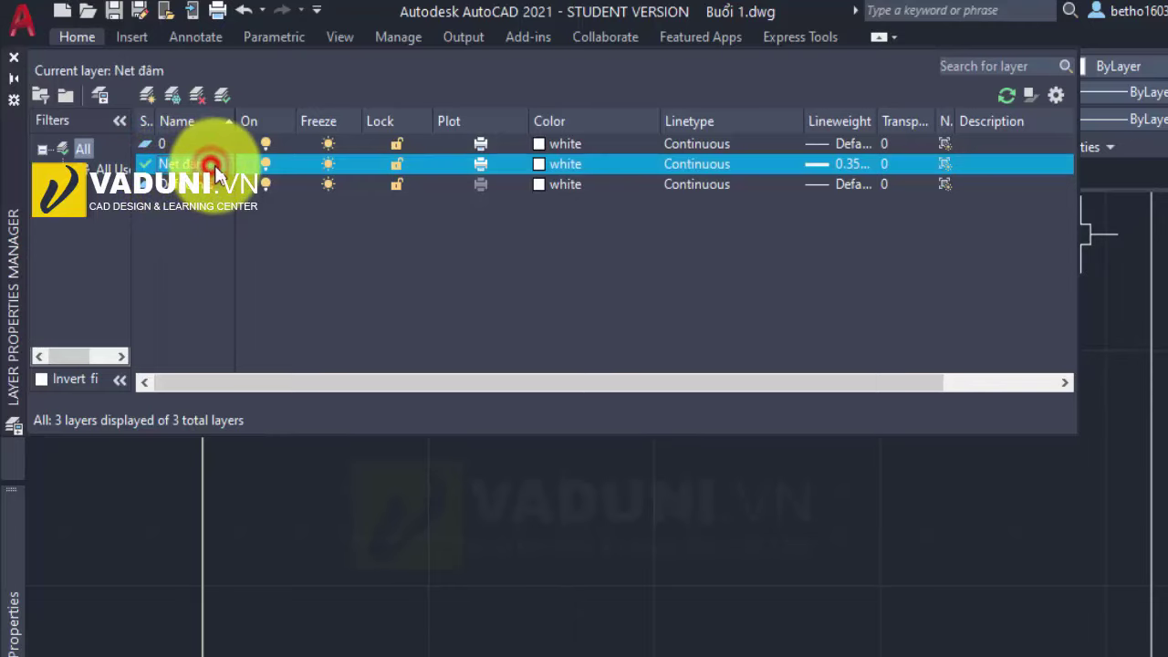
{"action": "right_click", "coordinate": [196, 166]}
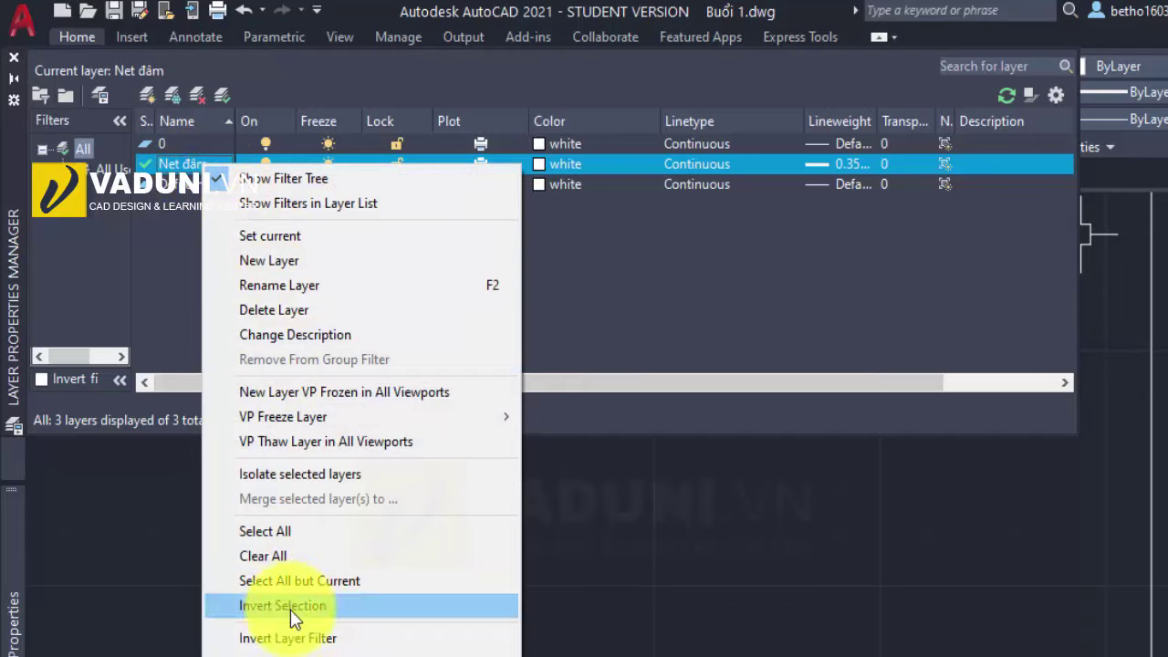
{"action": "left_click", "coordinate": [321, 286]}
{"action": "left_click", "coordinate": [159, 158]}
{"action": "type", "text": "thấy"}
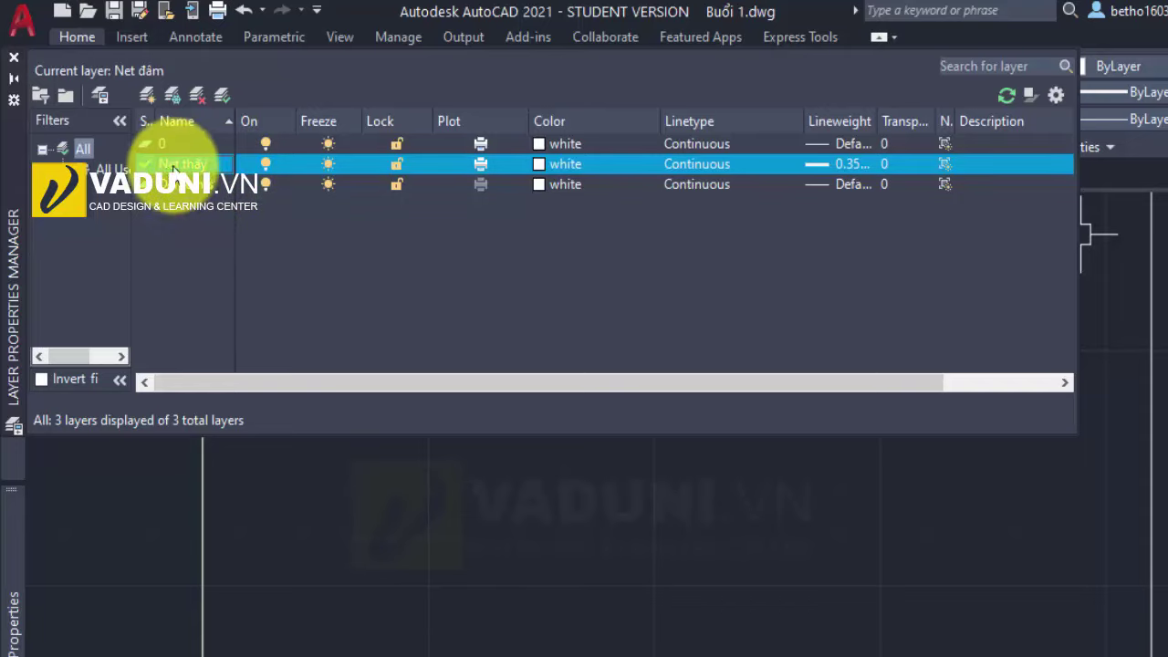
Step: Create a fourth layer coloured magenta and bring up its Select Linetype dialog
{"action": "left_click", "coordinate": [149, 93]}
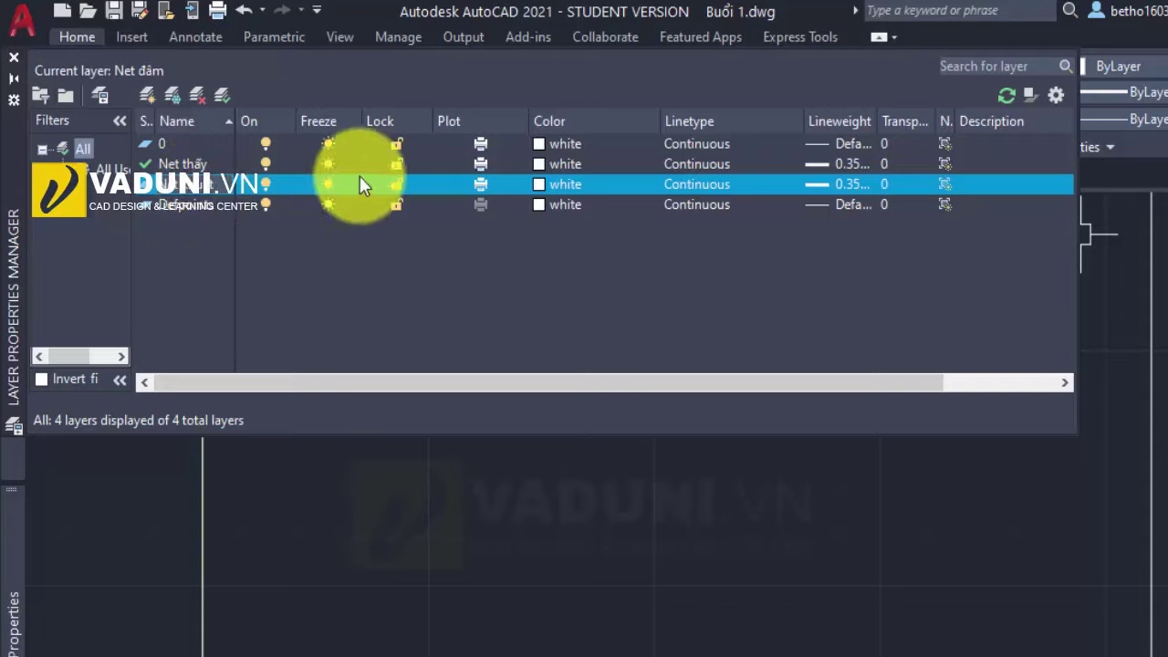
{"action": "left_click", "coordinate": [537, 184]}
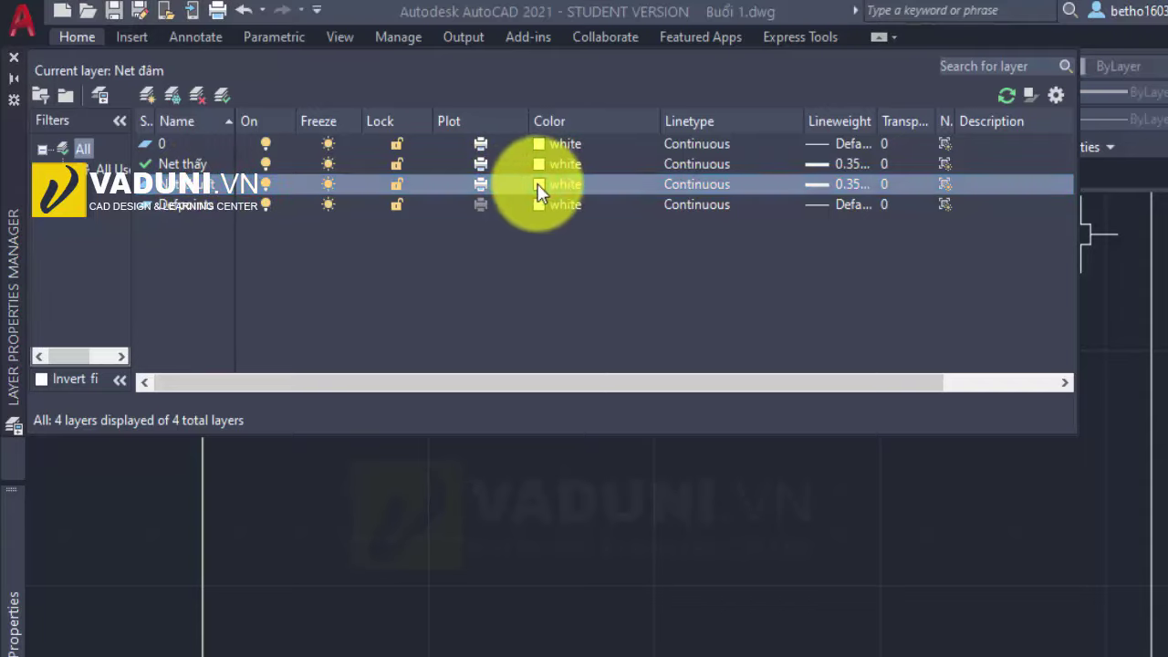
{"action": "left_click", "coordinate": [666, 474]}
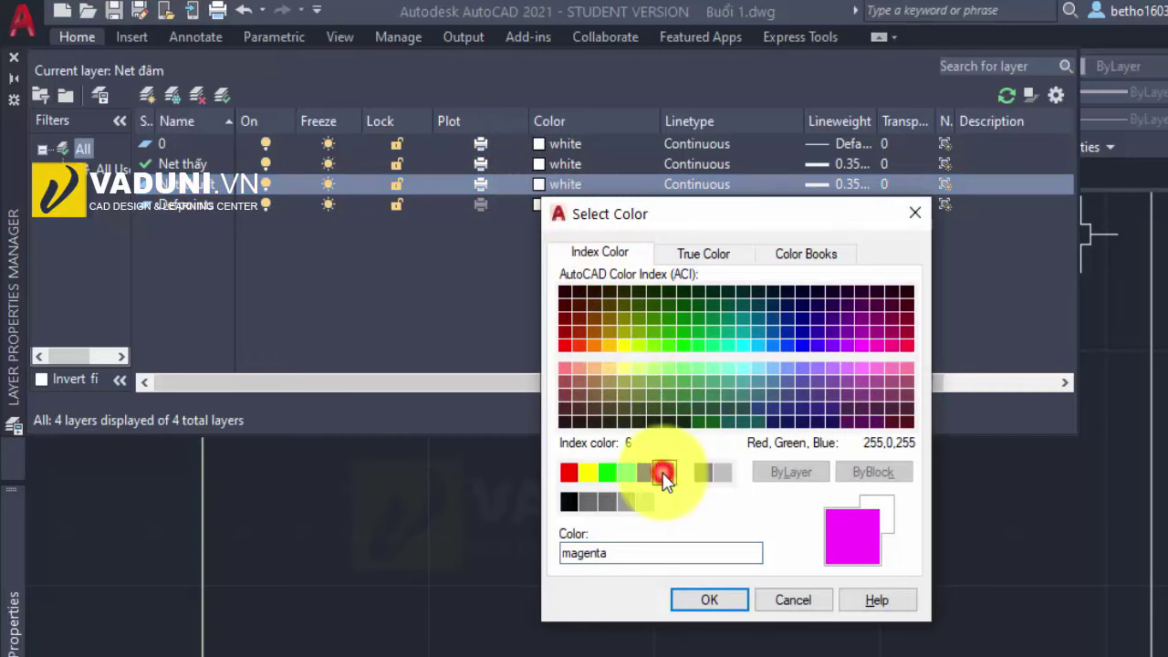
{"action": "left_click", "coordinate": [696, 606]}
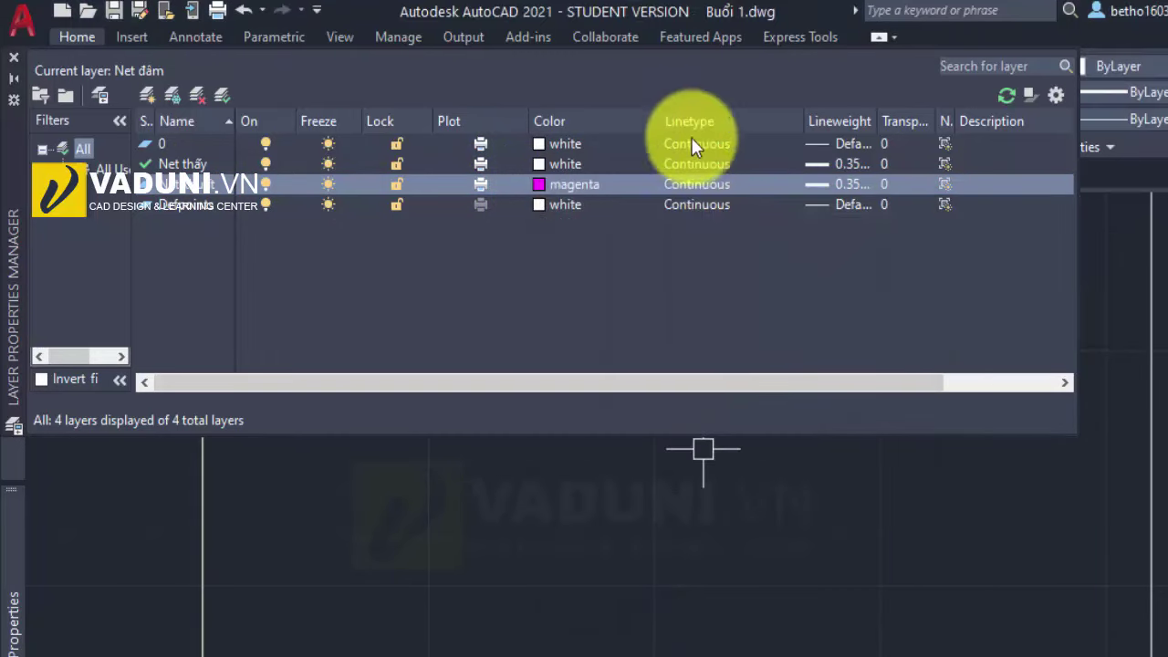
{"action": "left_click", "coordinate": [701, 185]}
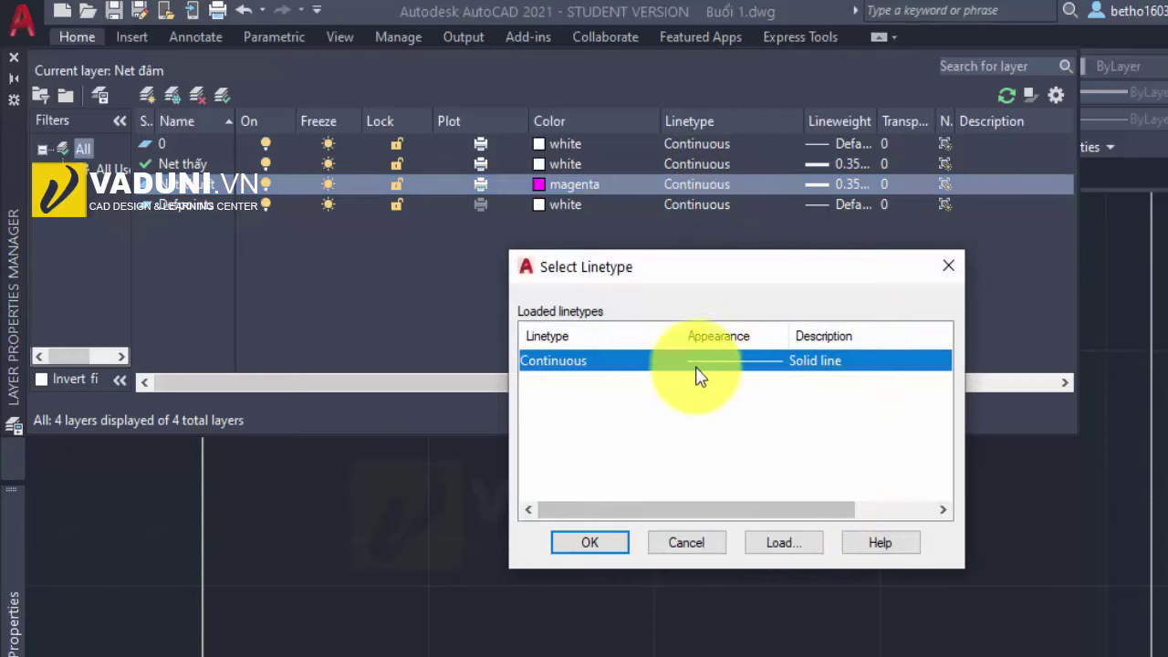
Step: Load HIDDEN from acadiso.lin and assign it as the magenta layer's linetype
{"action": "left_click", "coordinate": [790, 542]}
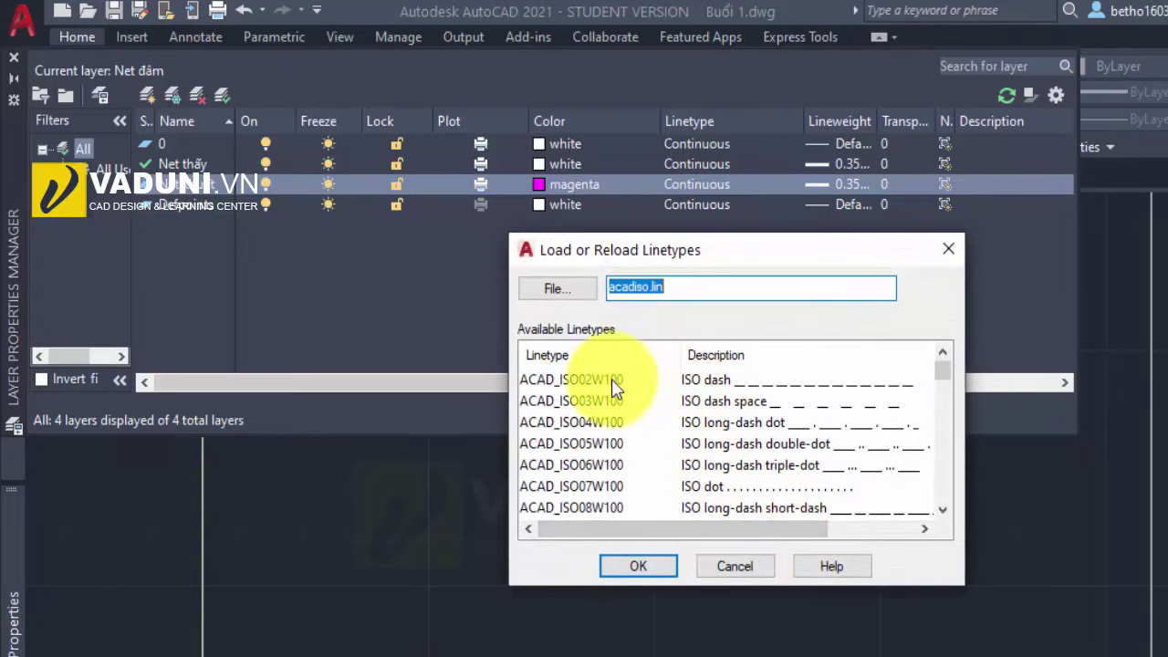
{"action": "scroll", "coordinate": [591, 456], "scroll_direction": "down", "scroll_amount": 8}
{"action": "scroll", "coordinate": [589, 464], "scroll_direction": "down", "scroll_amount": 2}
{"action": "scroll", "coordinate": [588, 469], "scroll_direction": "down", "scroll_amount": 2}
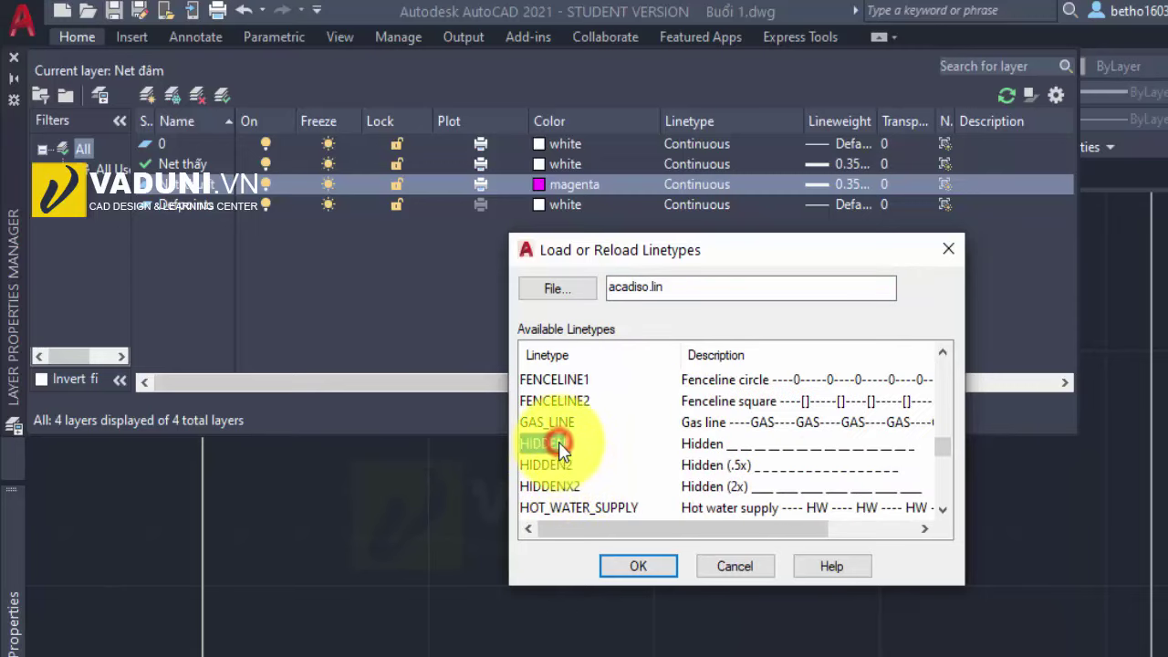
{"action": "left_click", "coordinate": [561, 445]}
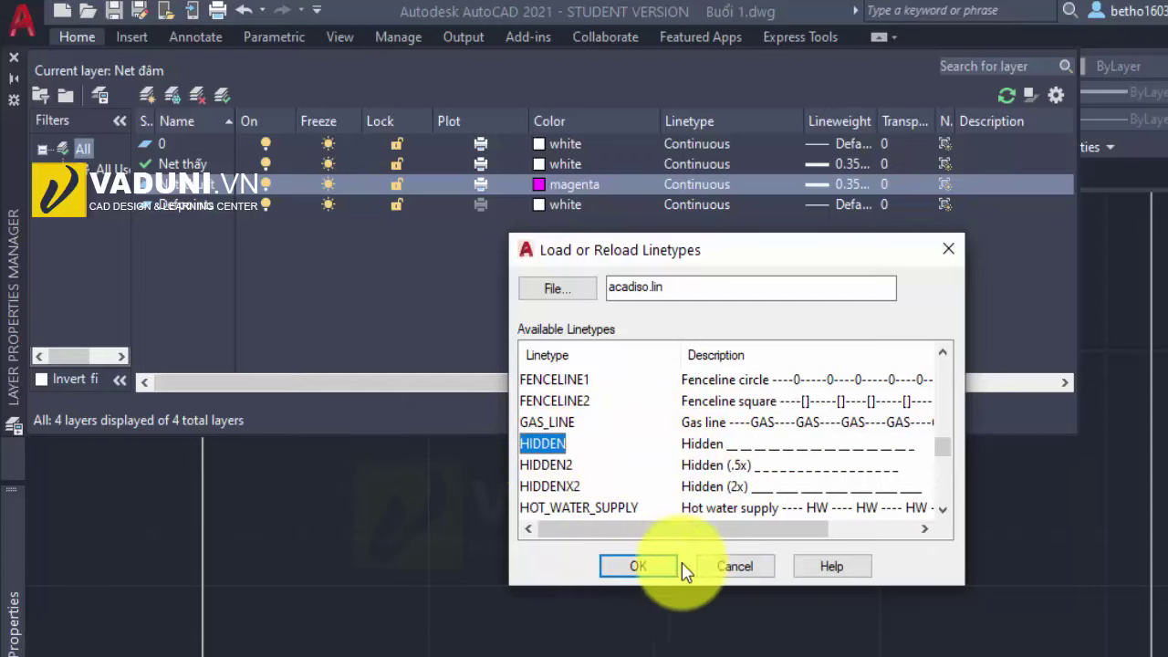
{"action": "left_click", "coordinate": [650, 567]}
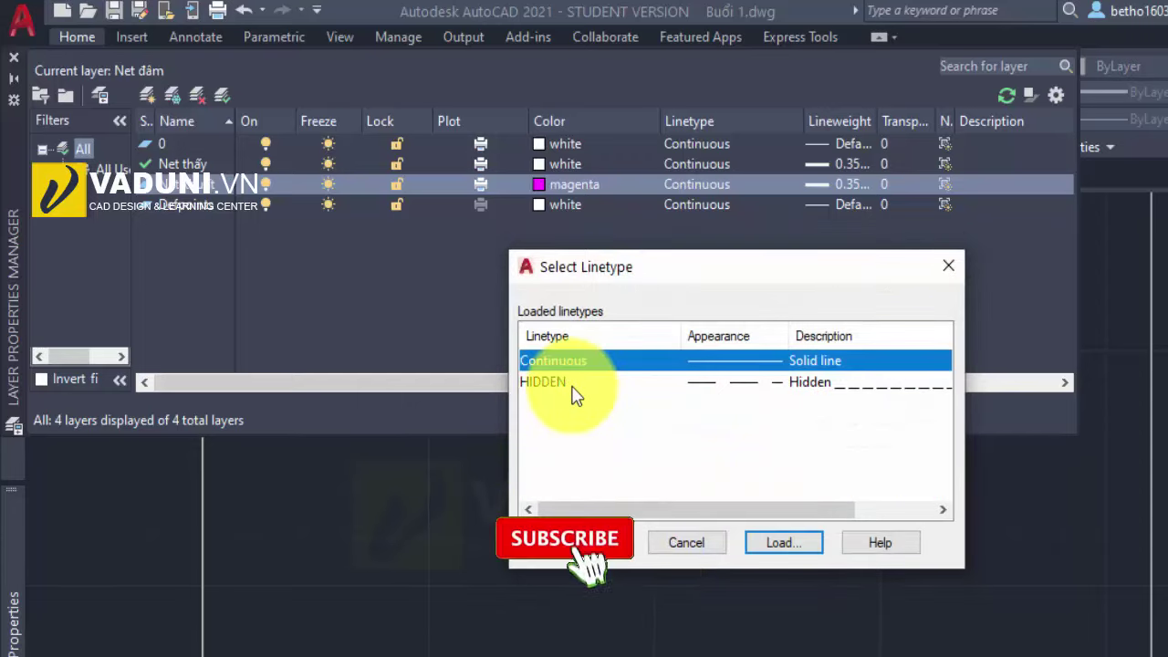
{"action": "left_click", "coordinate": [572, 387]}
{"action": "left_click", "coordinate": [589, 542]}
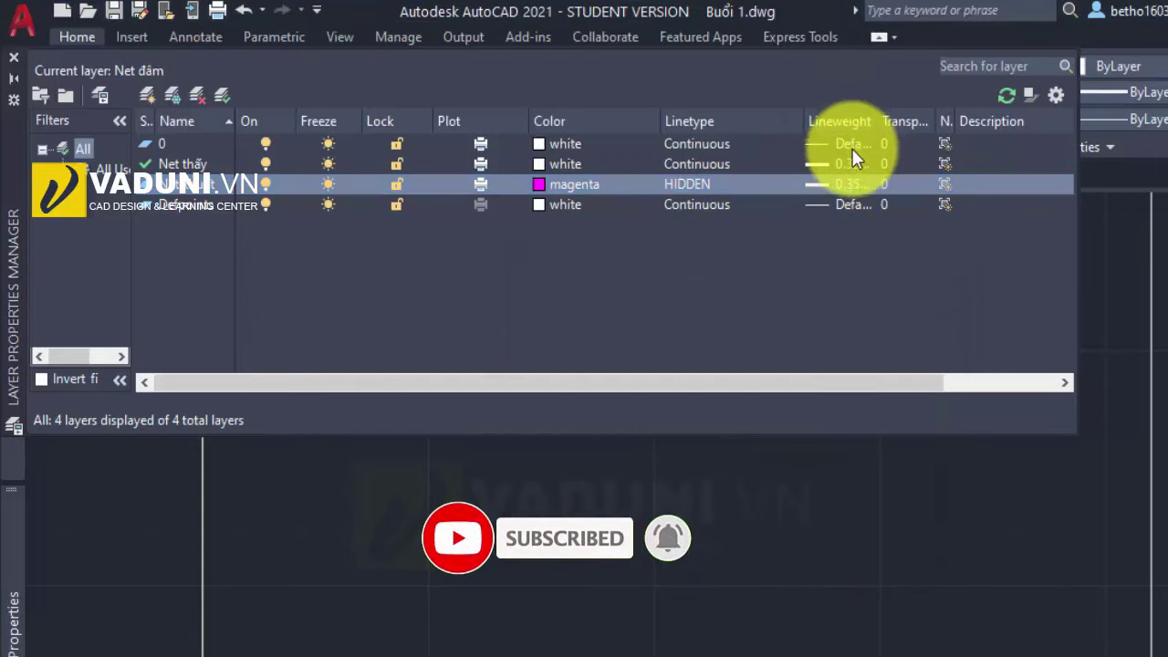
Step: Change the magenta HIDDEN layer's lineweight from 0.35 mm to 0.13 mm
{"action": "left_click", "coordinate": [851, 186]}
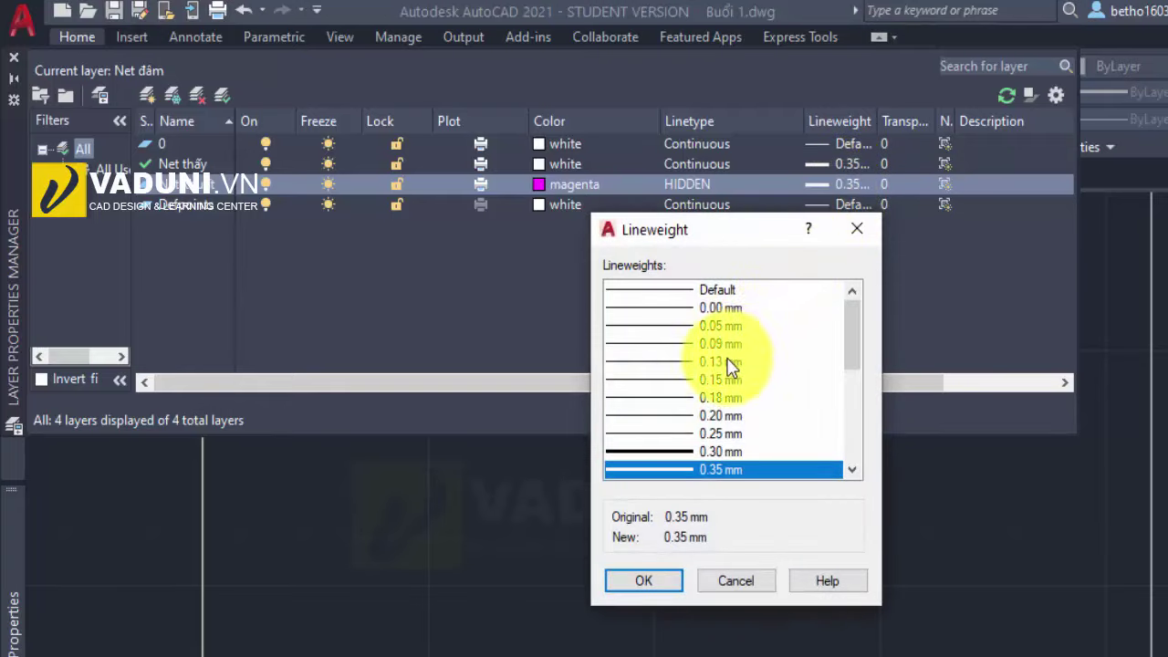
{"action": "left_click", "coordinate": [717, 362]}
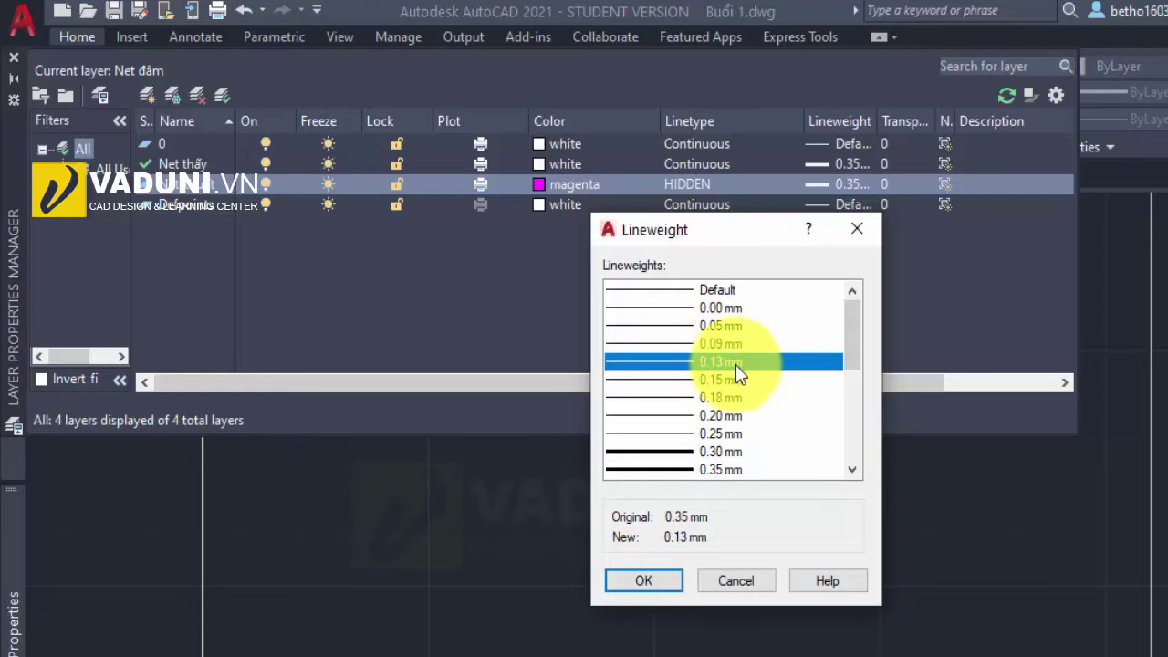
{"action": "left_click", "coordinate": [663, 582]}
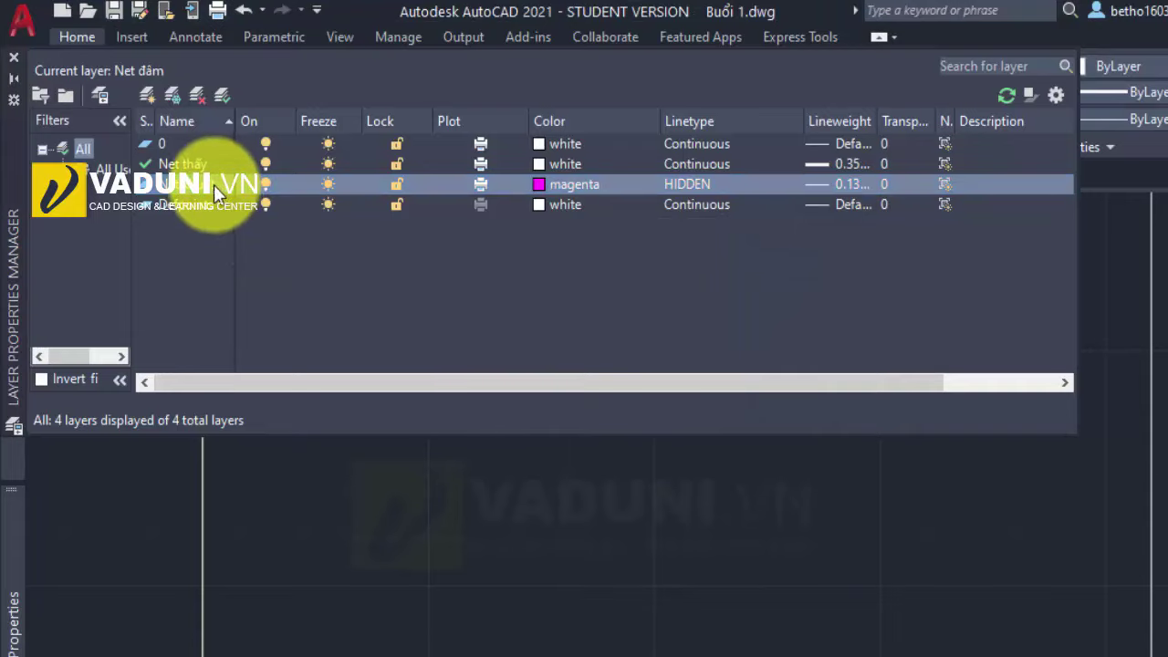
Step: Add a fifth layer named 'Net tamm' copying the magenta layer, and open its colour choices
{"action": "left_click", "coordinate": [145, 91]}
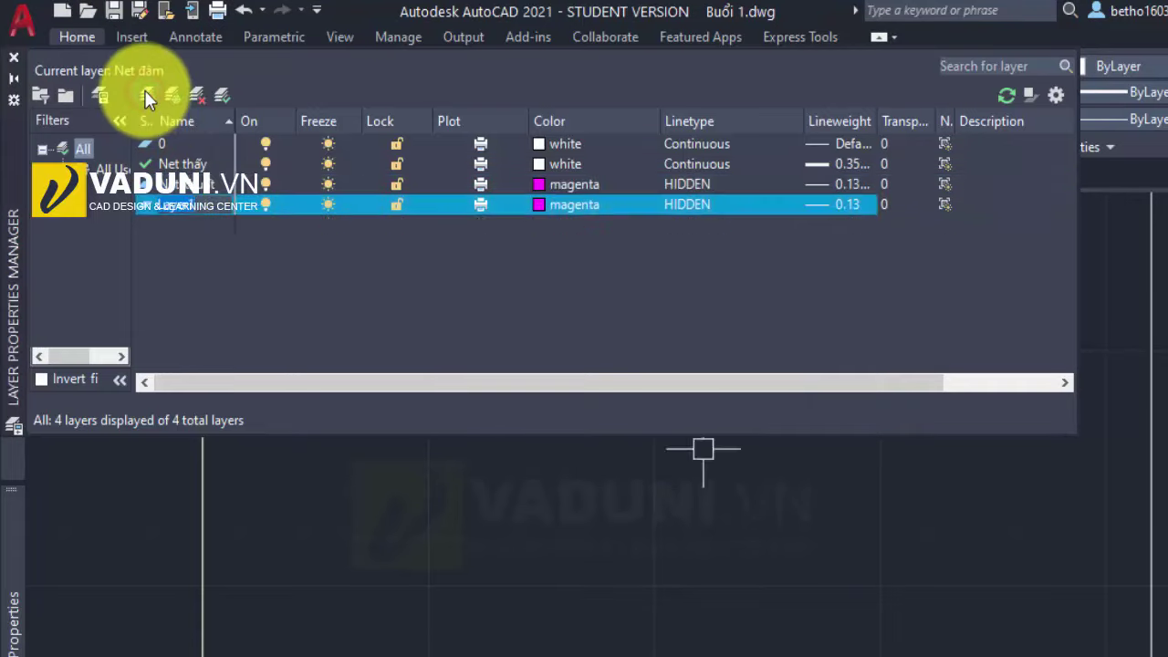
{"action": "key", "text": "Return"}
{"action": "type", "text": "Net tam"}
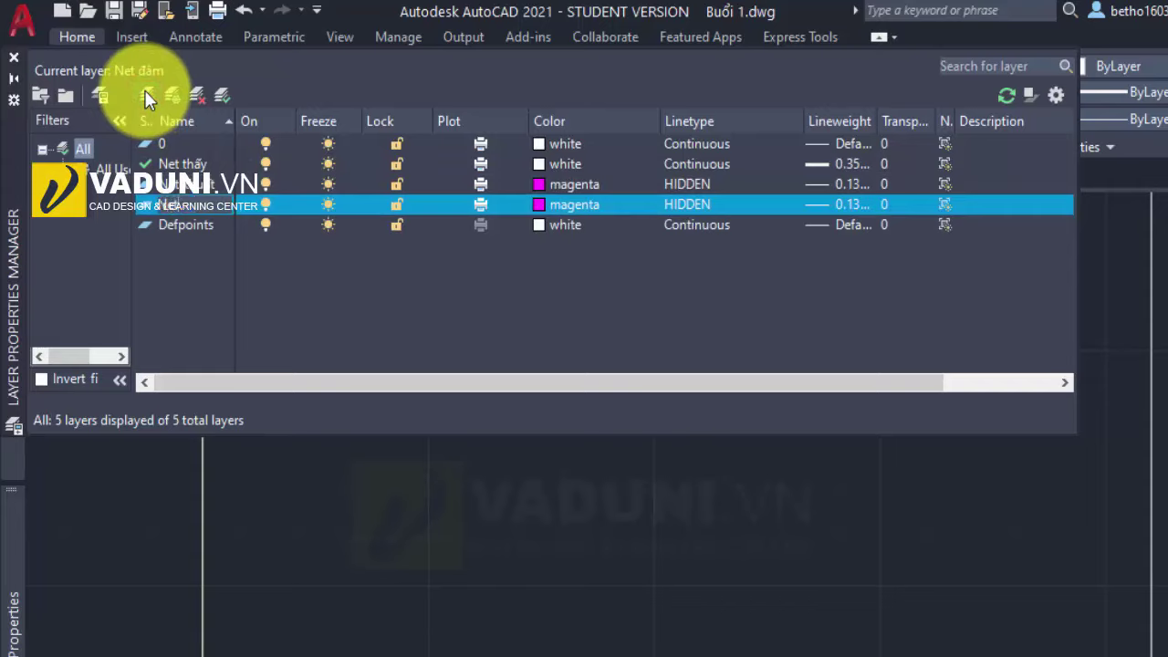
{"action": "type", "text": "m"}
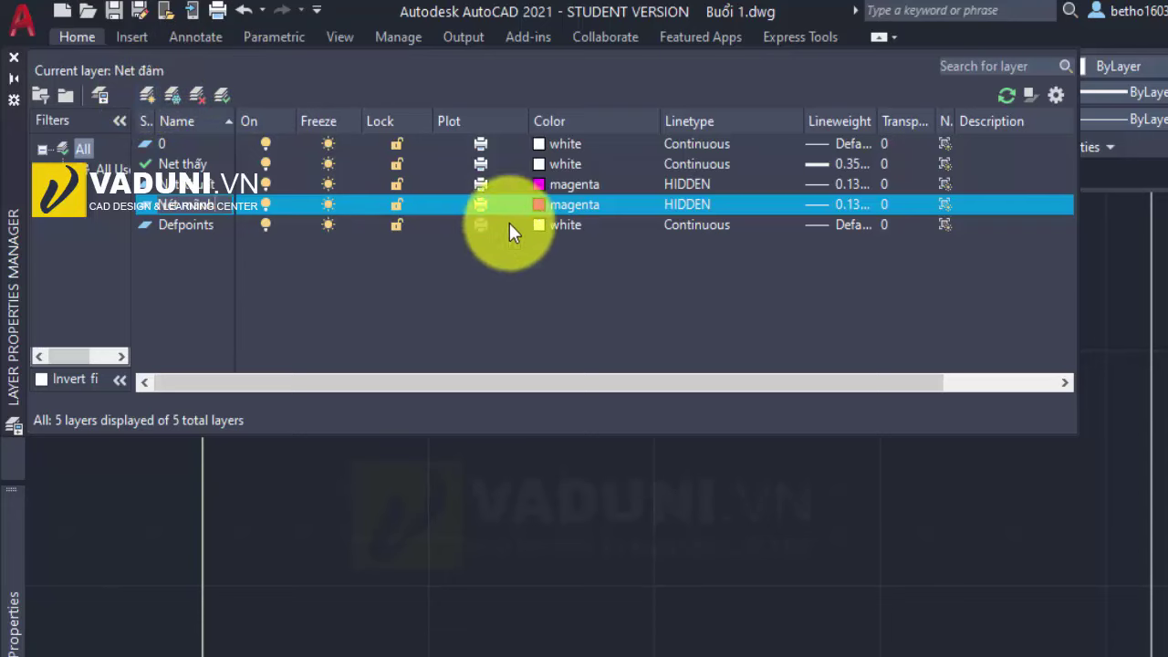
{"action": "left_click", "coordinate": [538, 205]}
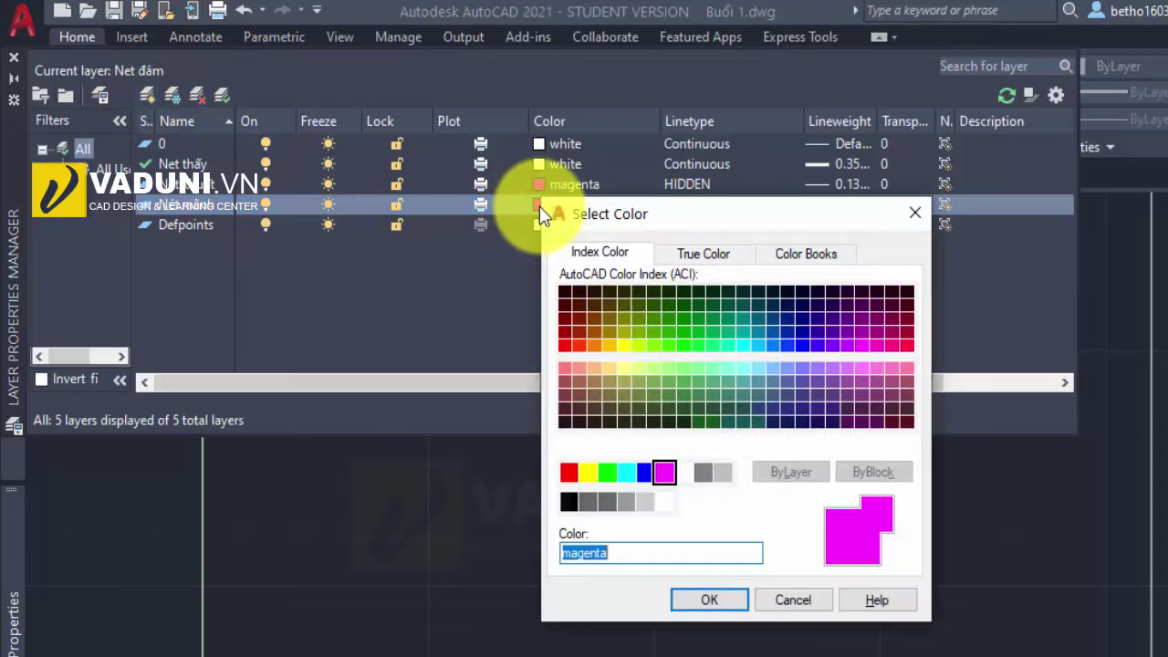
Step: Make the fifth layer green with Continuous linetype, then add a sixth layer copying it
{"action": "left_click", "coordinate": [611, 470]}
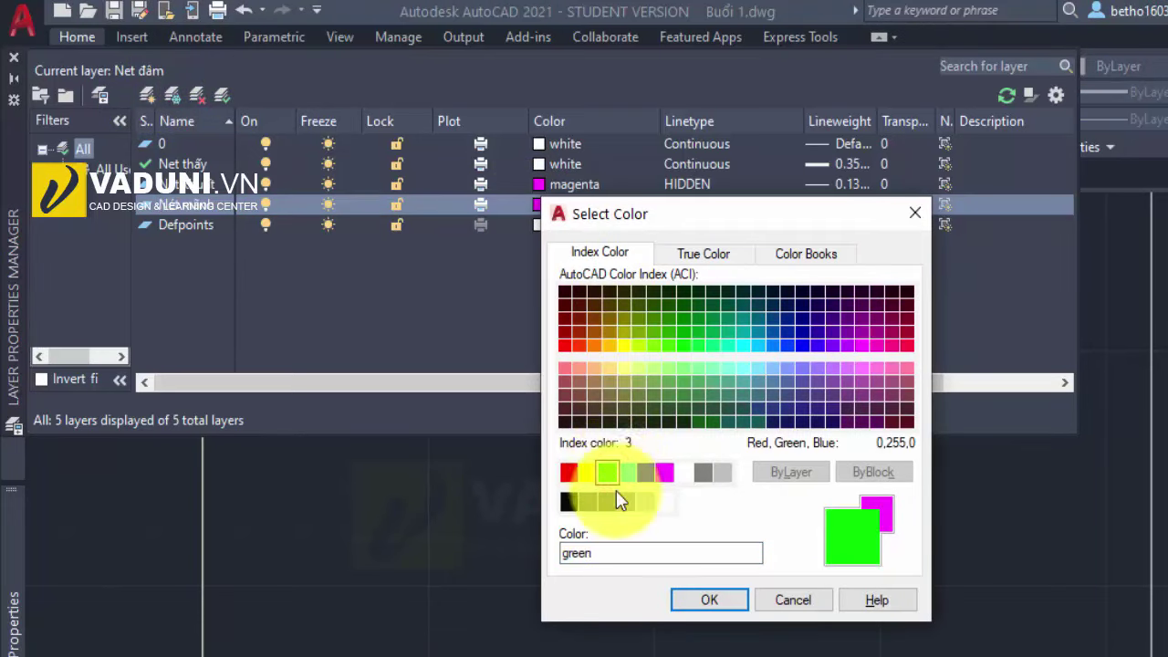
{"action": "left_click", "coordinate": [708, 602]}
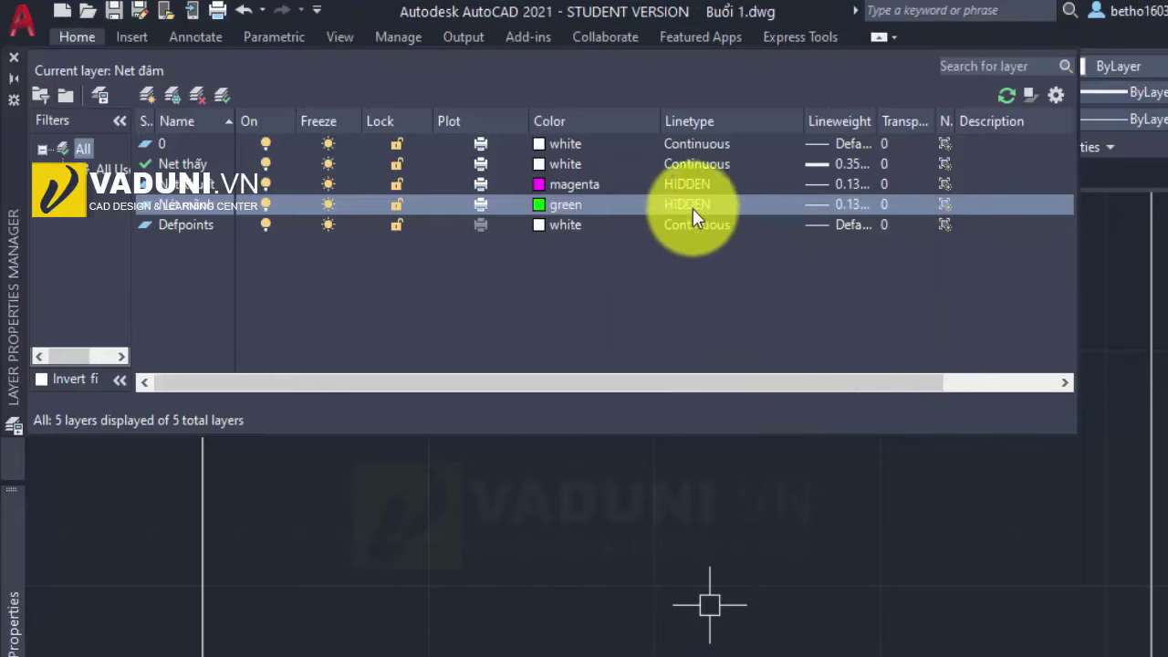
{"action": "left_click", "coordinate": [696, 207]}
{"action": "left_click", "coordinate": [594, 362]}
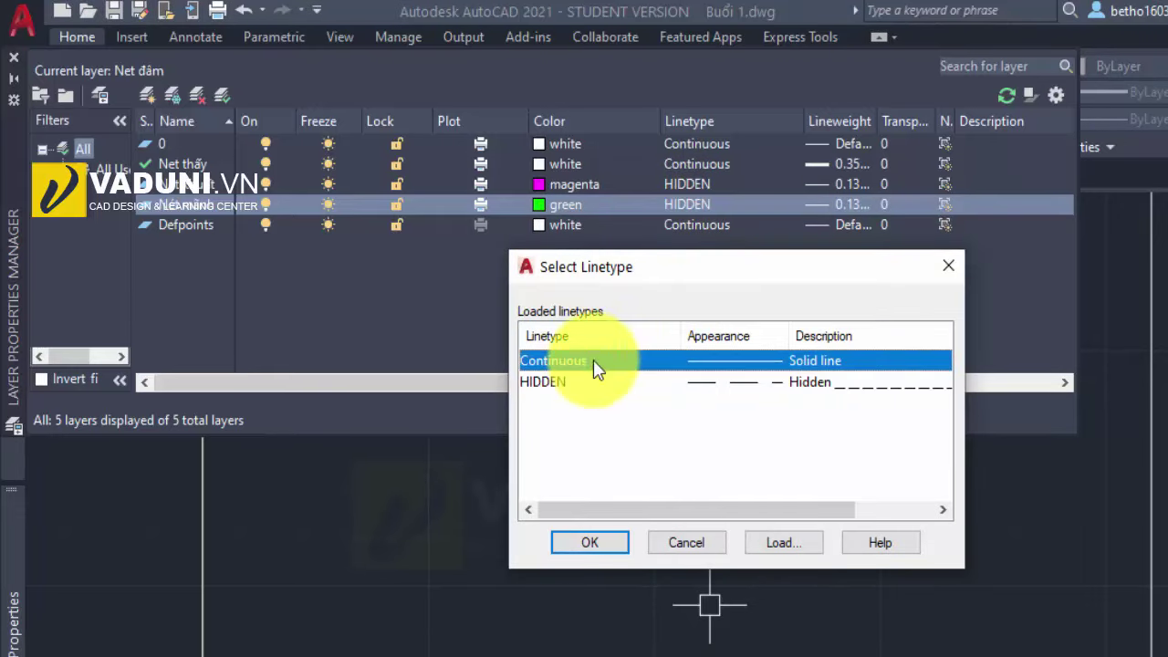
{"action": "left_click", "coordinate": [593, 544]}
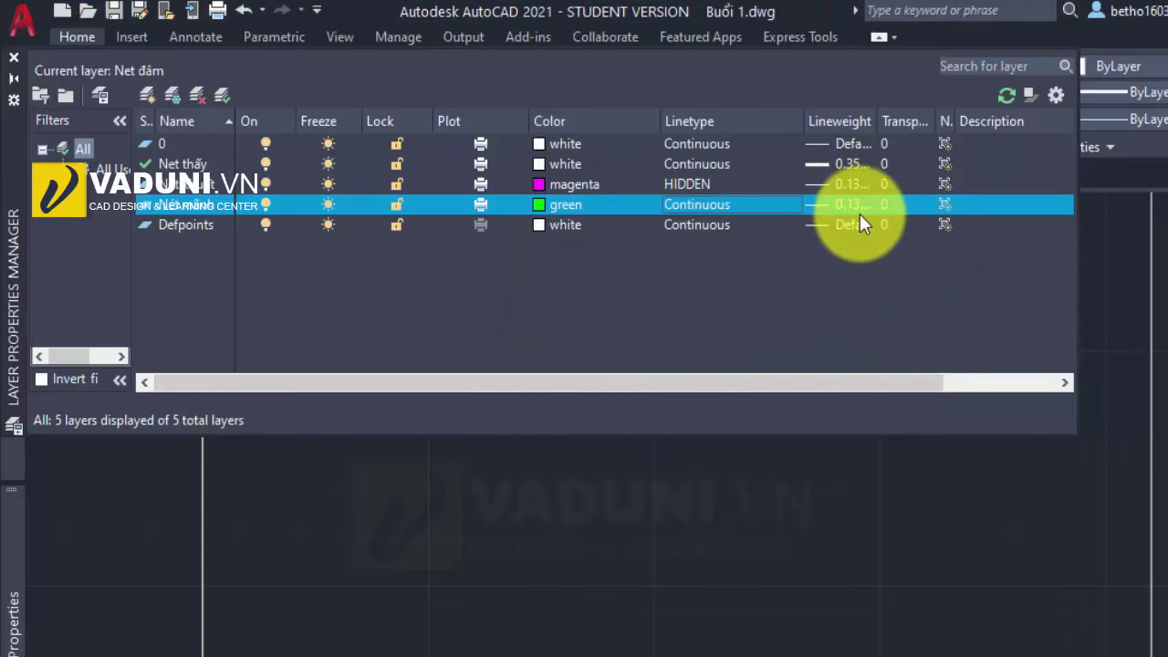
{"action": "left_click", "coordinate": [144, 96]}
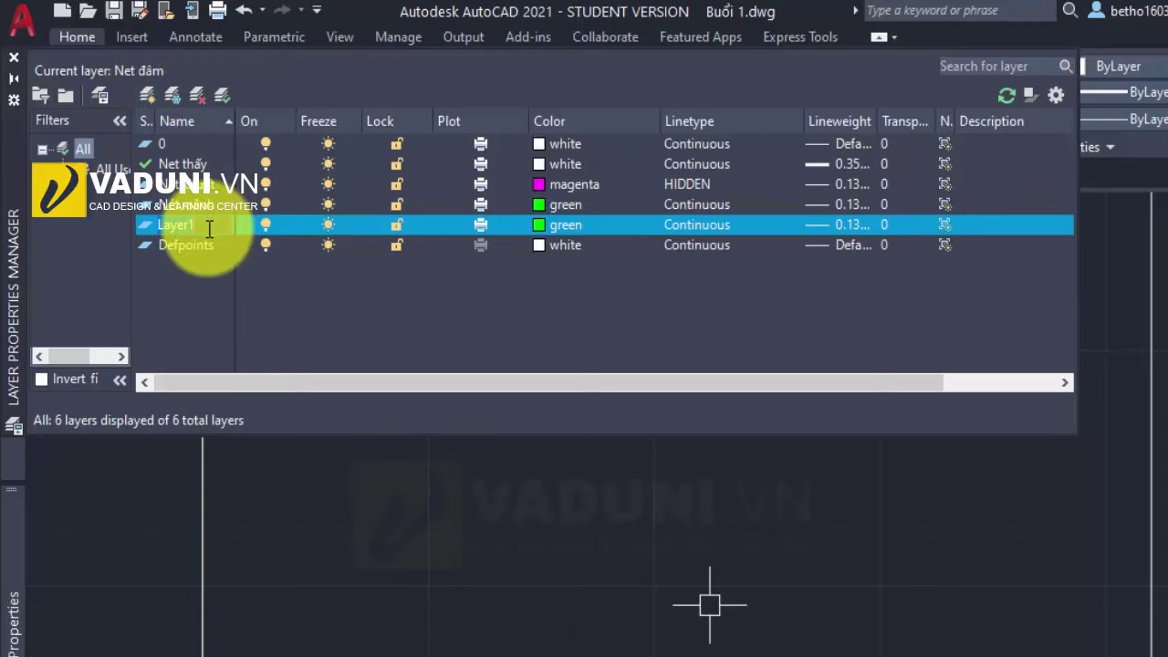
Step: Name the sixth layer Nét tâm and colour it red
{"action": "type", "text": "Nét tâm"}
{"action": "left_click", "coordinate": [538, 228]}
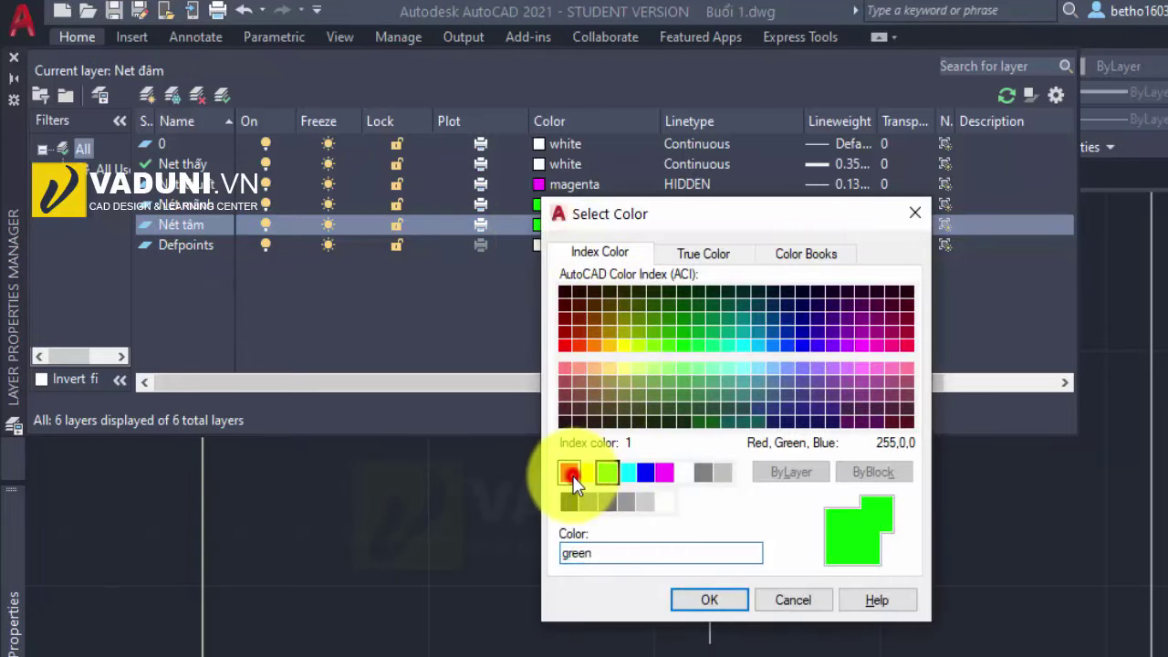
{"action": "left_click", "coordinate": [570, 472]}
{"action": "left_click", "coordinate": [710, 599]}
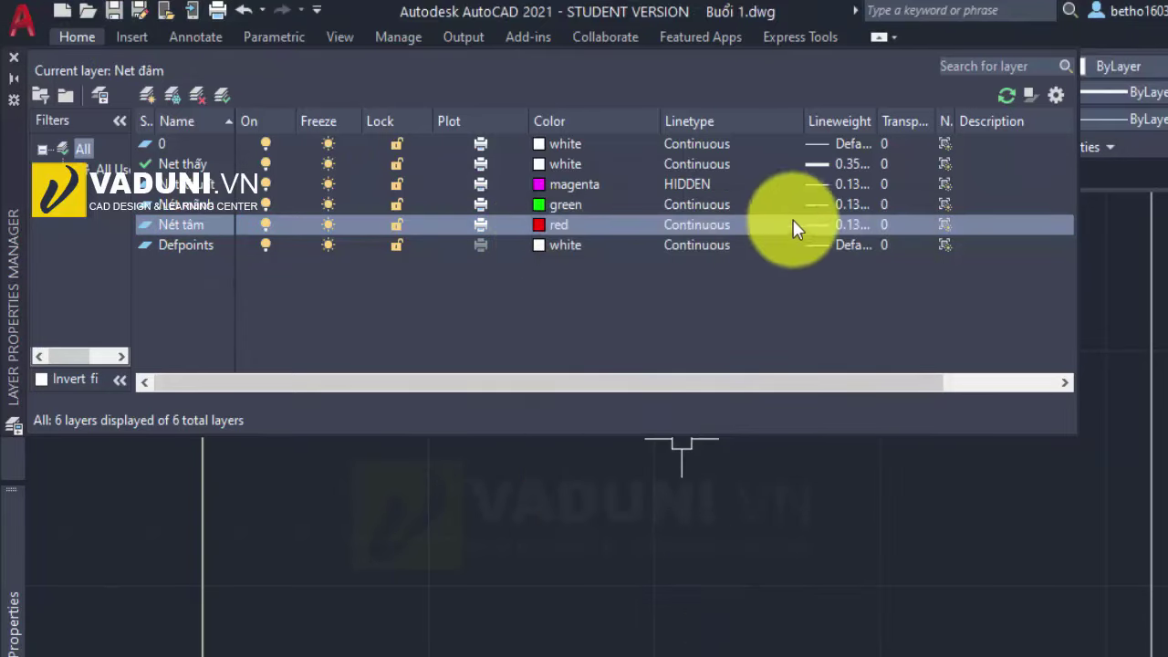
Step: Load the CENTER linetype, assign it to Nét tâm, and close the layer manager
{"action": "left_click", "coordinate": [707, 226]}
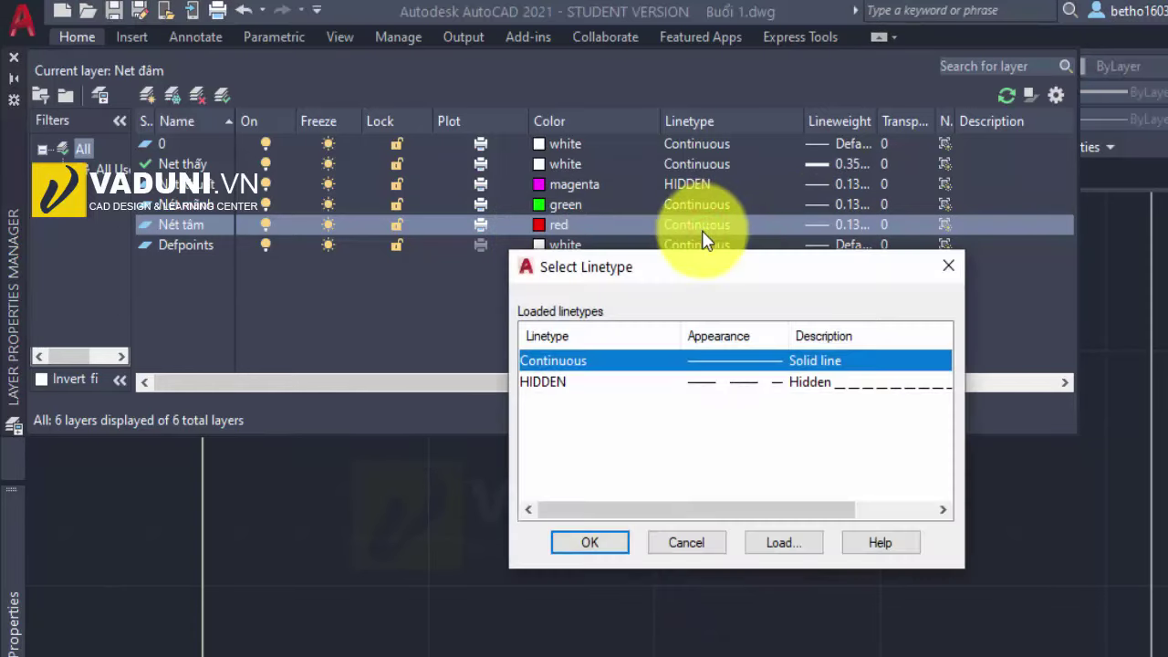
{"action": "left_click", "coordinate": [798, 545]}
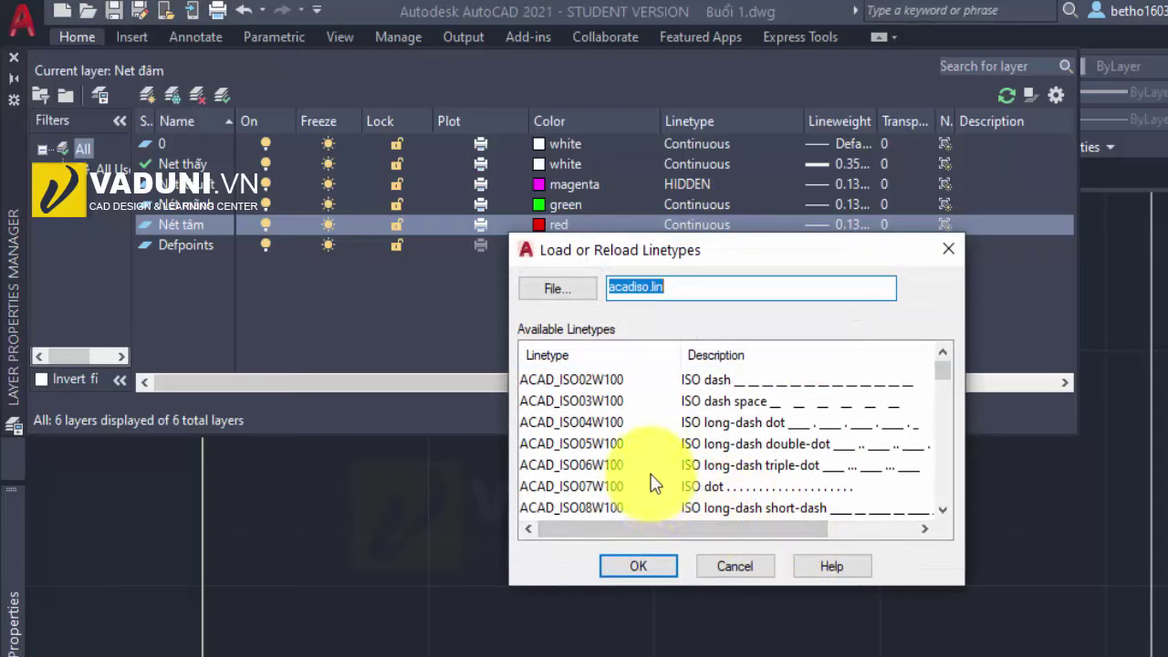
{"action": "scroll", "coordinate": [653, 479], "scroll_direction": "down", "scroll_amount": 2}
{"action": "scroll", "coordinate": [630, 482], "scroll_direction": "down", "scroll_amount": 1}
{"action": "scroll", "coordinate": [612, 479], "scroll_direction": "down", "scroll_amount": 1}
{"action": "scroll", "coordinate": [583, 460], "scroll_direction": "down", "scroll_amount": 2}
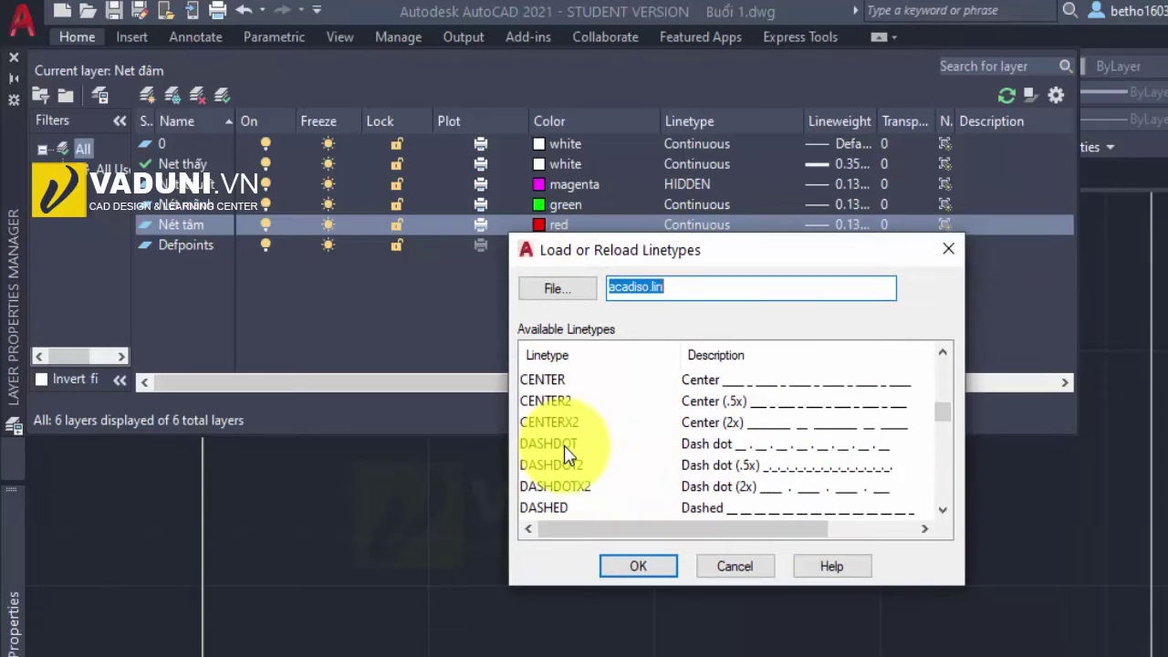
{"action": "left_click", "coordinate": [553, 377]}
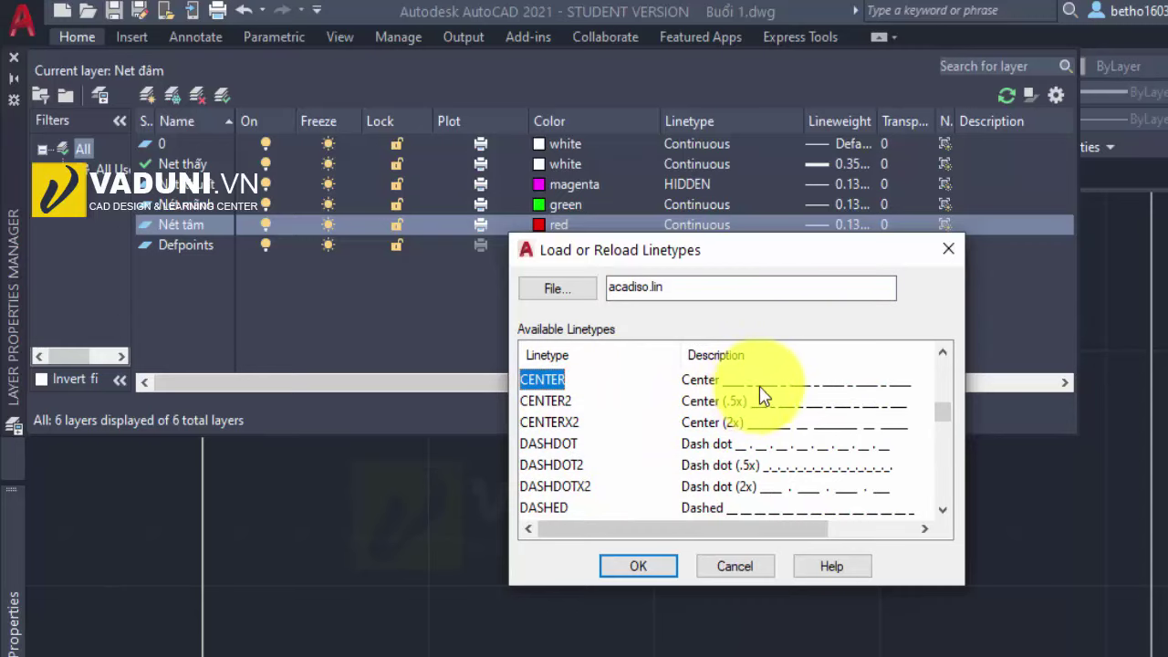
{"action": "left_click", "coordinate": [628, 566]}
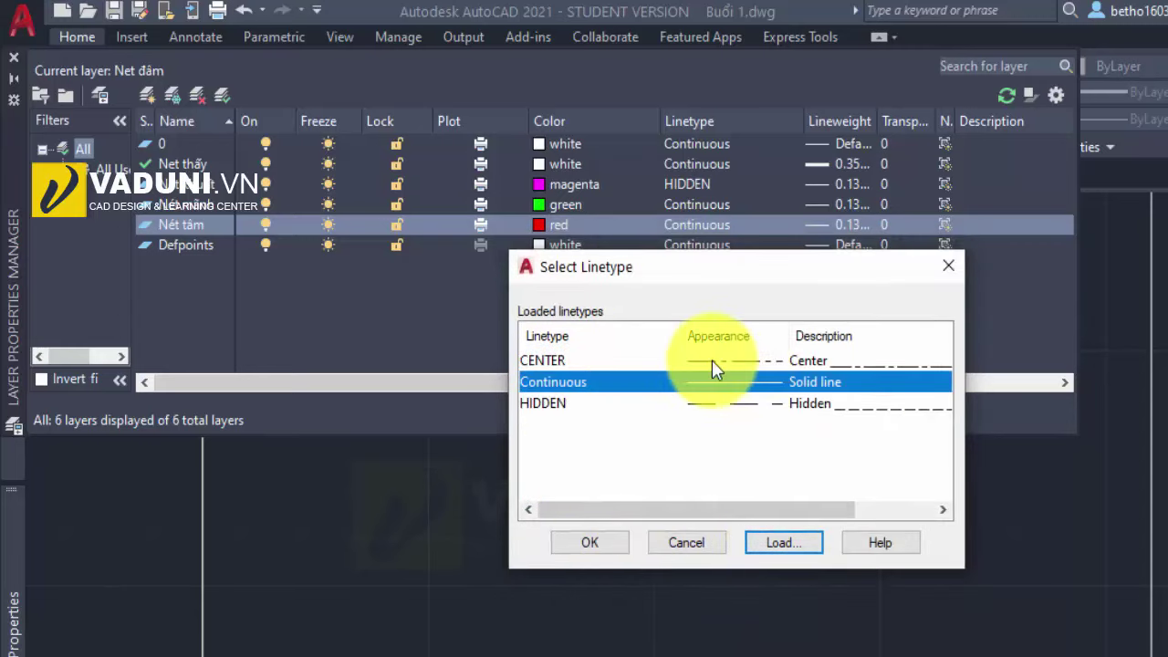
{"action": "left_click", "coordinate": [712, 360]}
{"action": "left_click", "coordinate": [584, 545]}
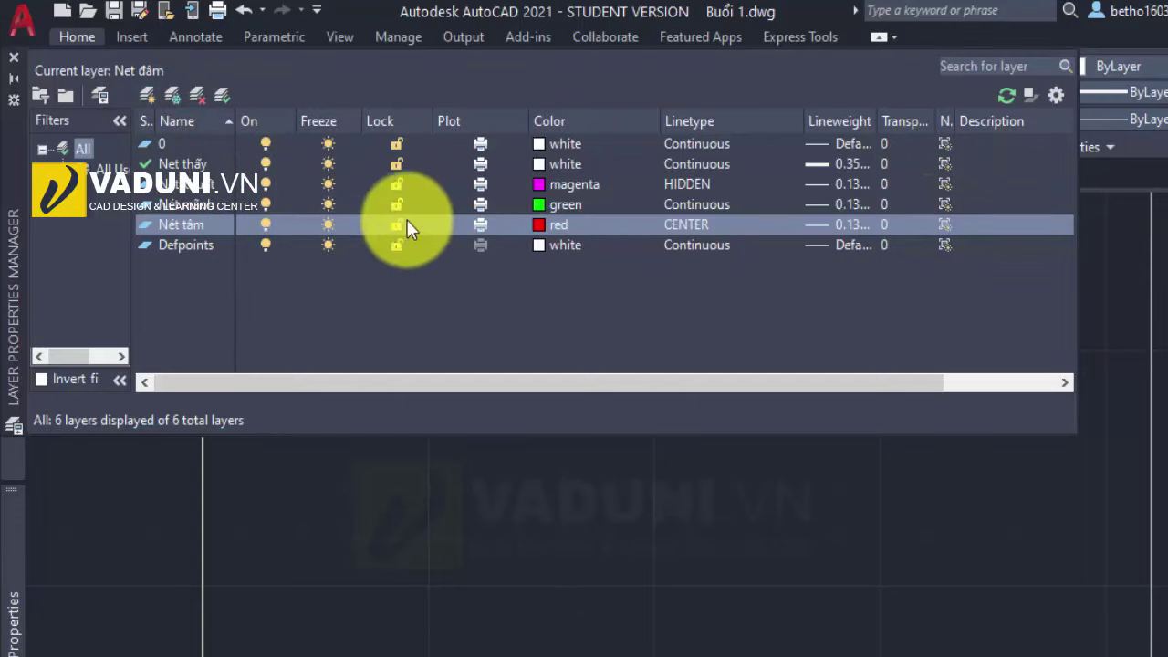
{"action": "left_click", "coordinate": [785, 91]}
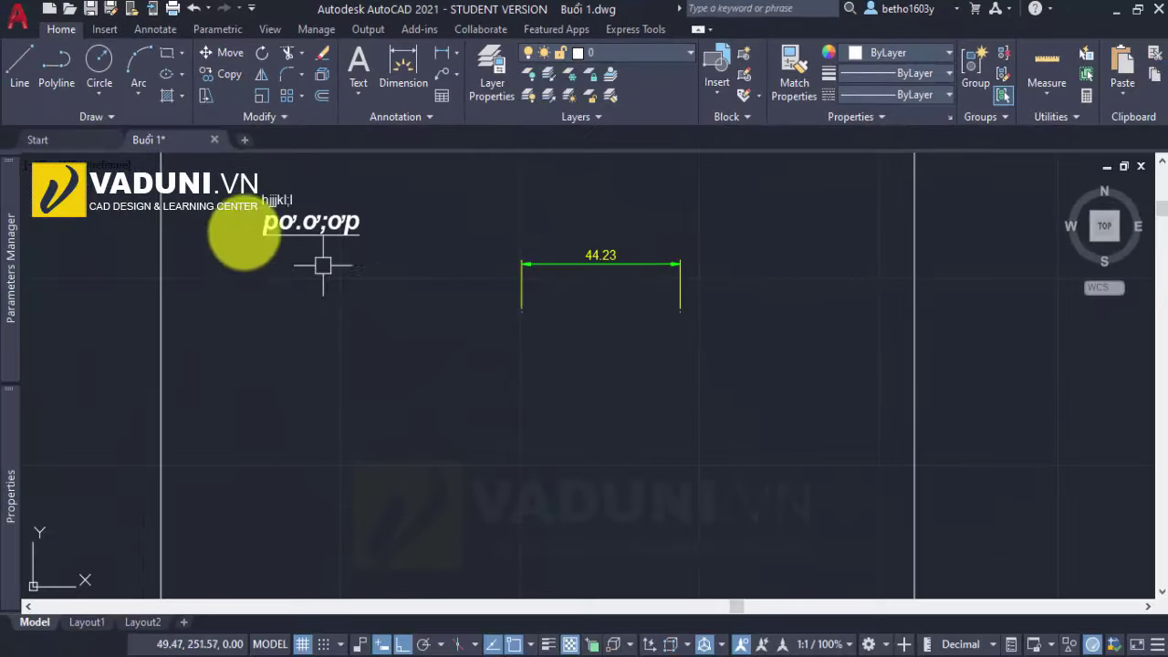
Step: Make layer 0 current and draw a horizontal line on it
{"action": "left_click", "coordinate": [7, 65]}
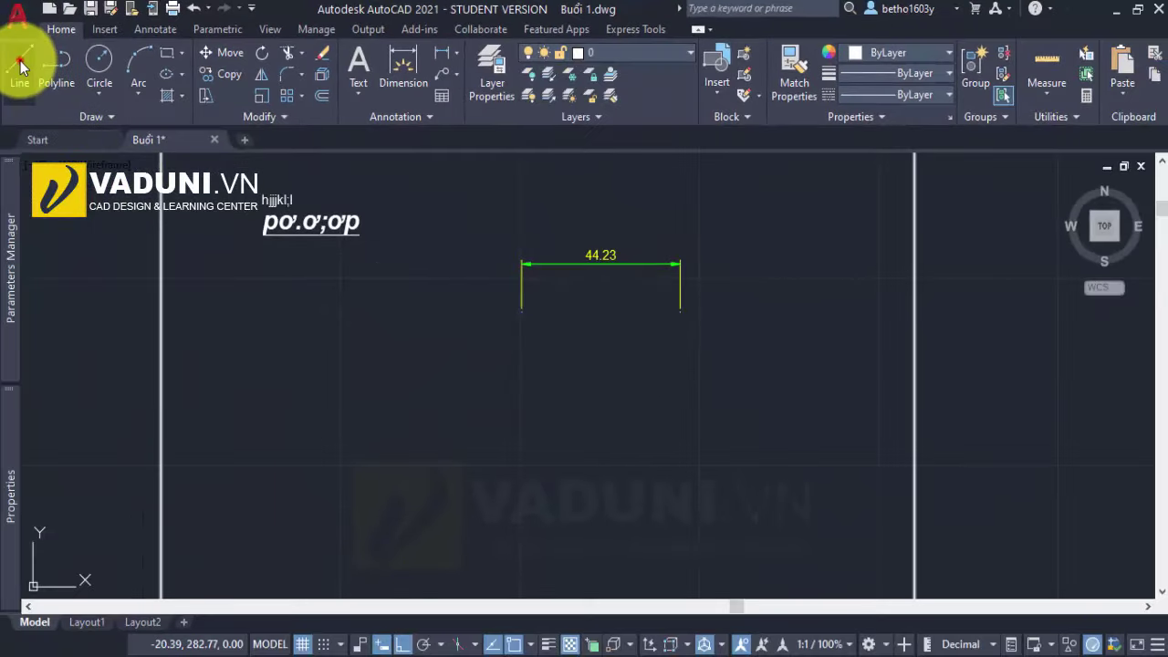
{"action": "left_click", "coordinate": [470, 408]}
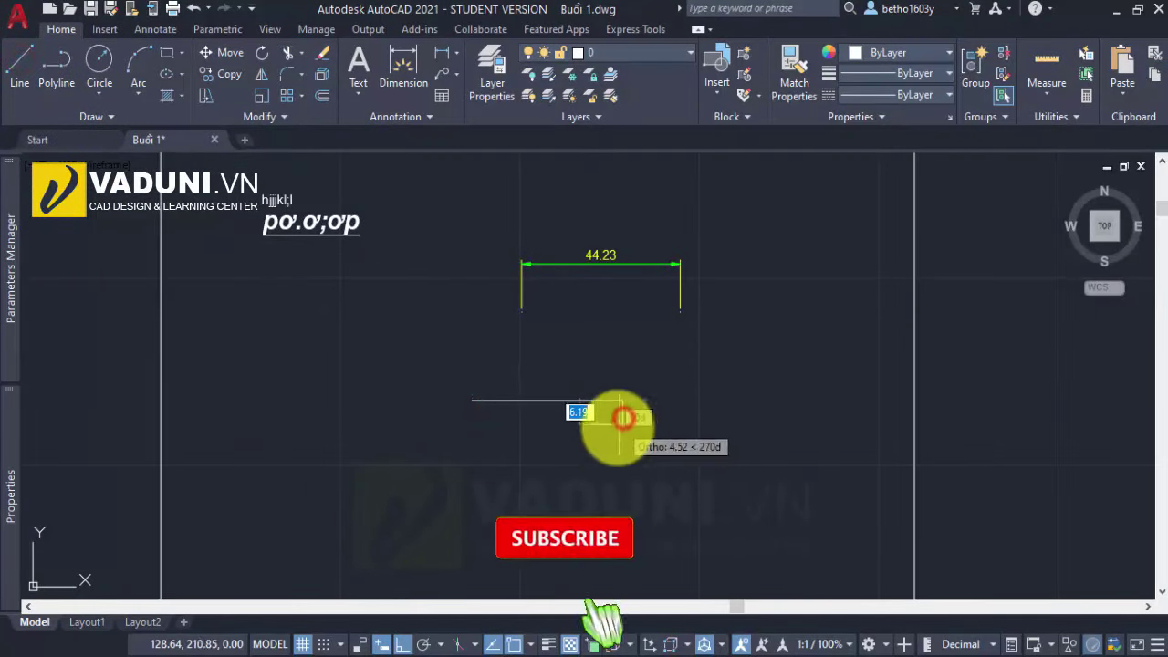
{"action": "left_click", "coordinate": [620, 417]}
{"action": "key", "text": "Escape"}
Step: Draw a three-segment stepped line on layer Net thấy, then make Nét khuất current
{"action": "left_click", "coordinate": [631, 53]}
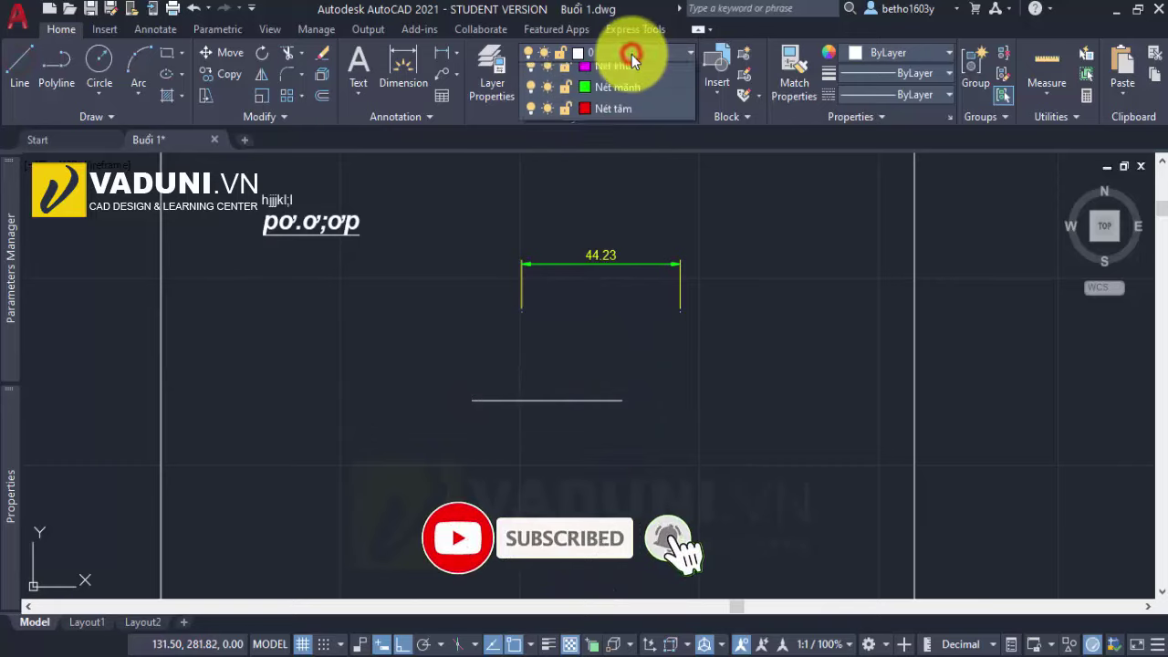
{"action": "left_click", "coordinate": [617, 118]}
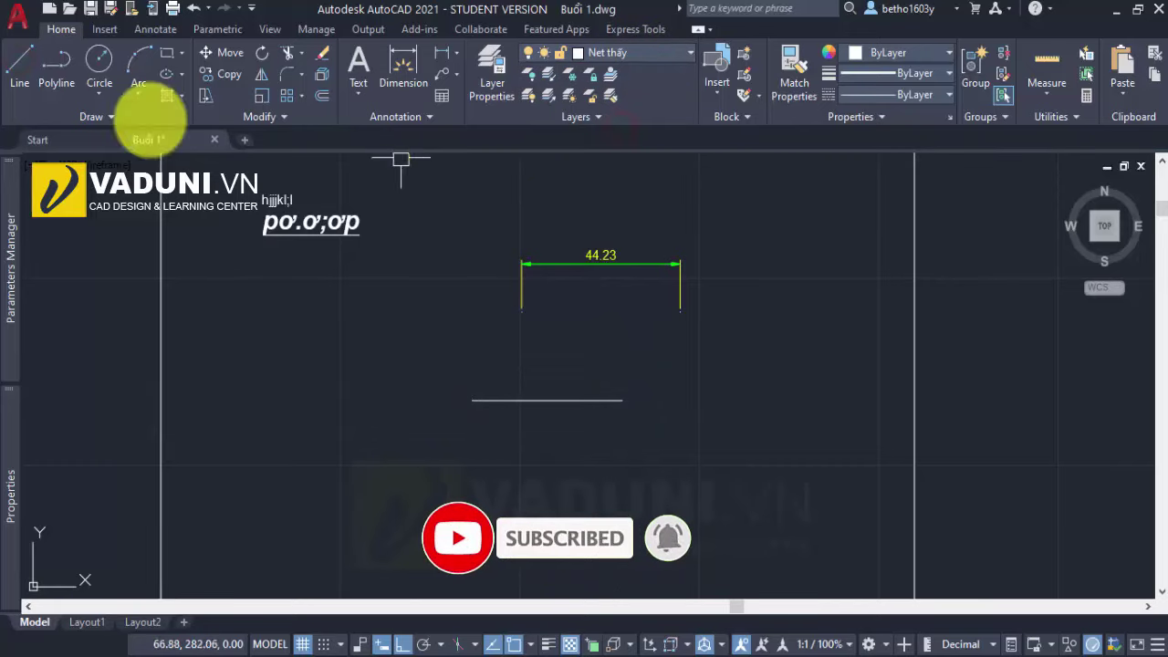
{"action": "left_click", "coordinate": [20, 62]}
{"action": "left_click", "coordinate": [463, 440]}
{"action": "left_click", "coordinate": [605, 440]}
{"action": "left_click", "coordinate": [604, 513]}
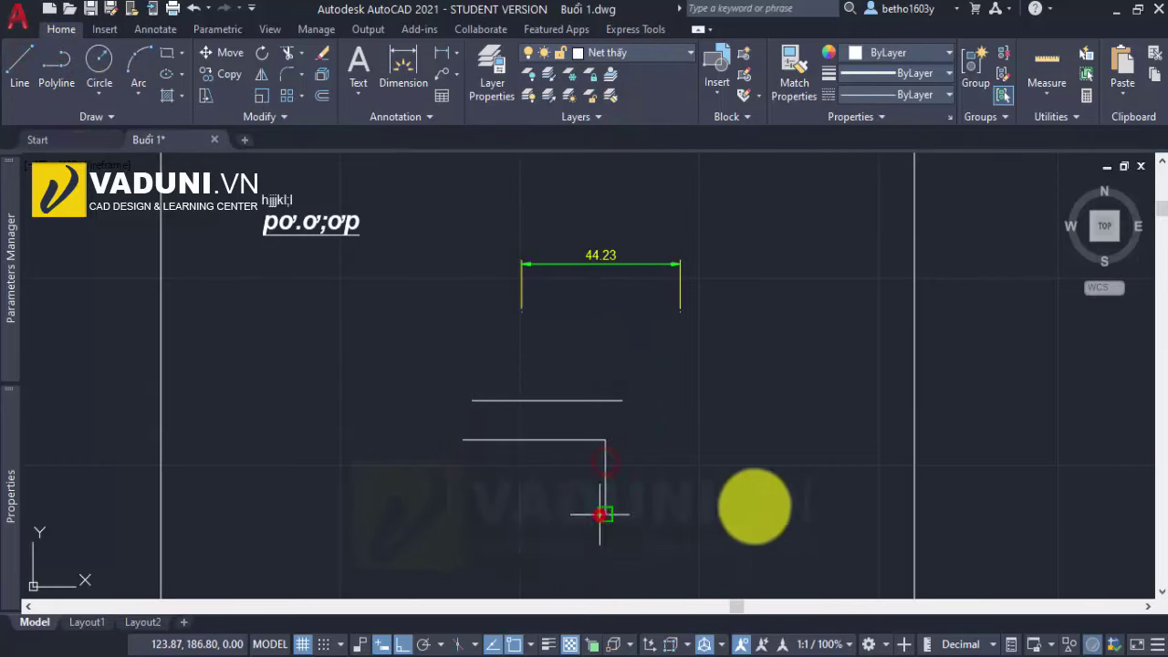
{"action": "left_click", "coordinate": [769, 513]}
{"action": "right_click", "coordinate": [782, 446]}
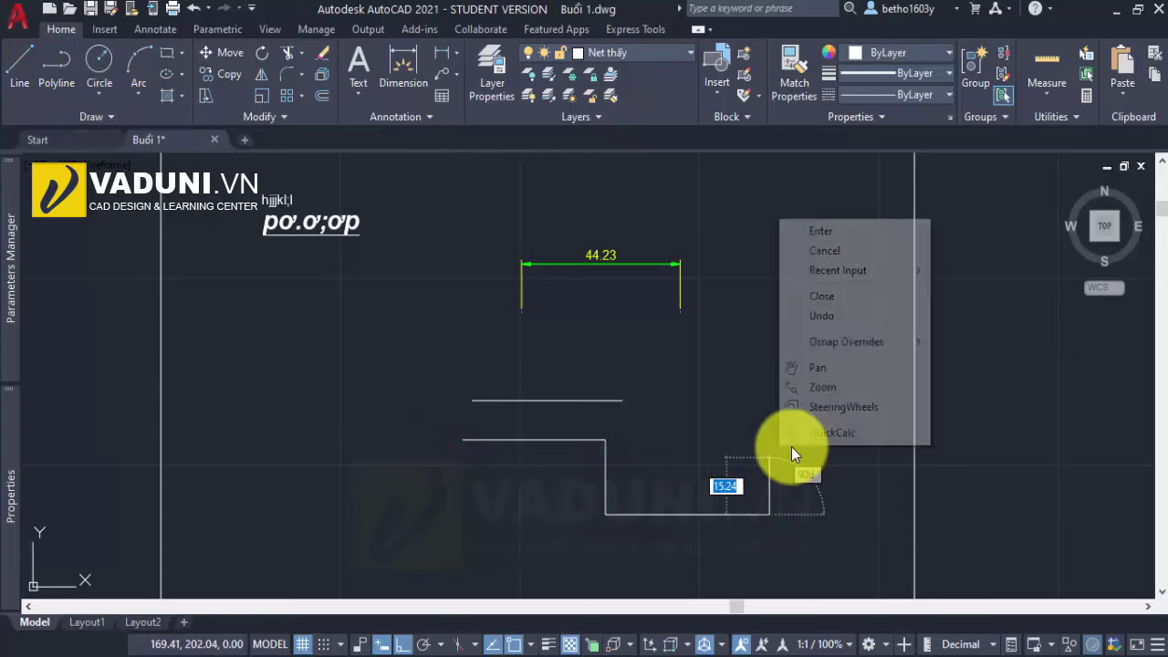
{"action": "left_click", "coordinate": [847, 233]}
{"action": "left_click", "coordinate": [630, 46]}
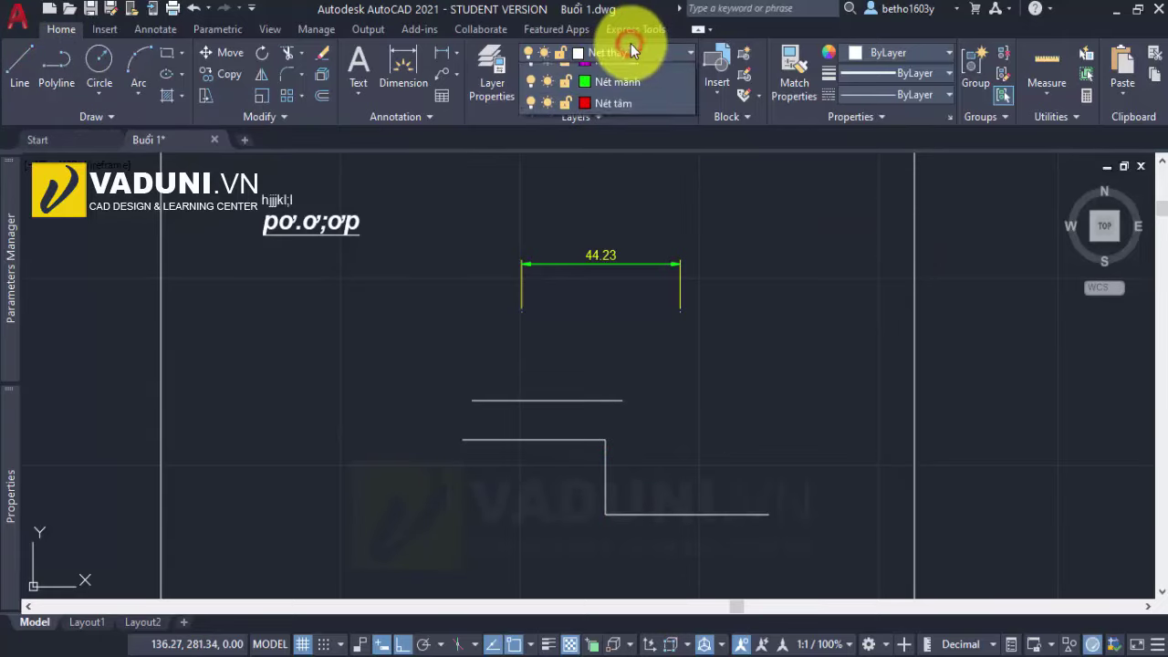
{"action": "left_click", "coordinate": [625, 145]}
Step: Draw a dashed magenta two-segment stepped line on Nét khuất below the existing lines
{"action": "left_click", "coordinate": [20, 64]}
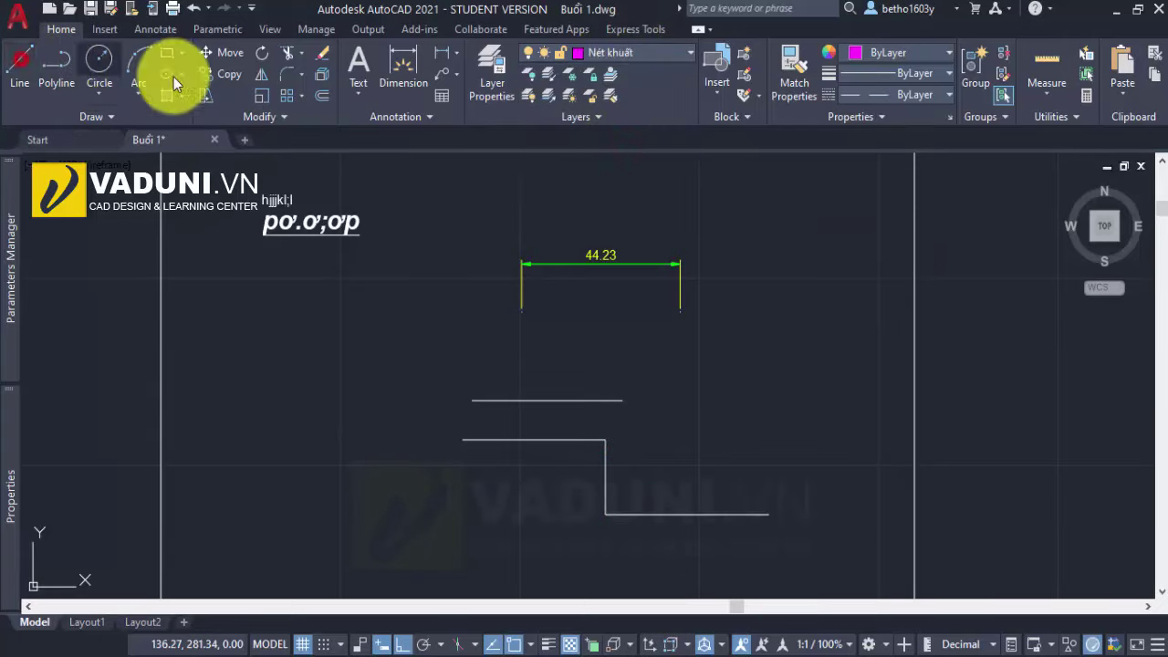
{"action": "middle_click_drag", "start_coordinate": [527, 573], "coordinate": [478, 421]}
{"action": "left_click", "coordinate": [447, 403]}
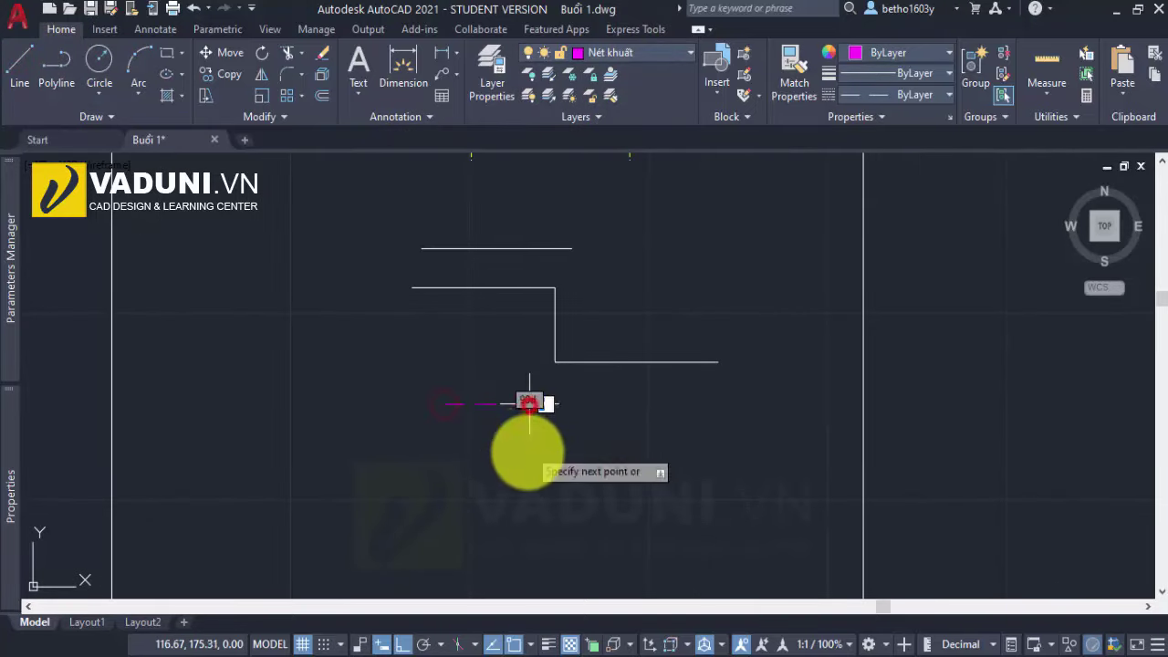
{"action": "left_click", "coordinate": [529, 403]}
{"action": "left_click", "coordinate": [529, 450]}
{"action": "right_click", "coordinate": [613, 429]}
{"action": "left_click", "coordinate": [709, 229]}
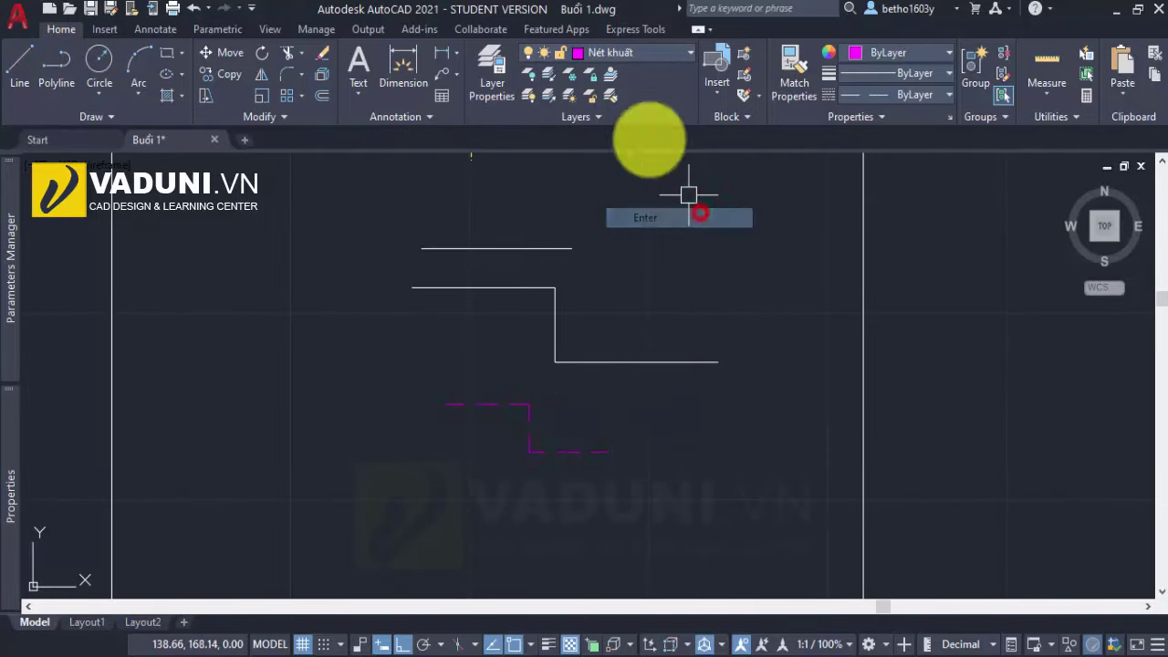
Step: Make Nét mảnh current and draw a green stepped line below the dashed one
{"action": "left_click", "coordinate": [621, 53]}
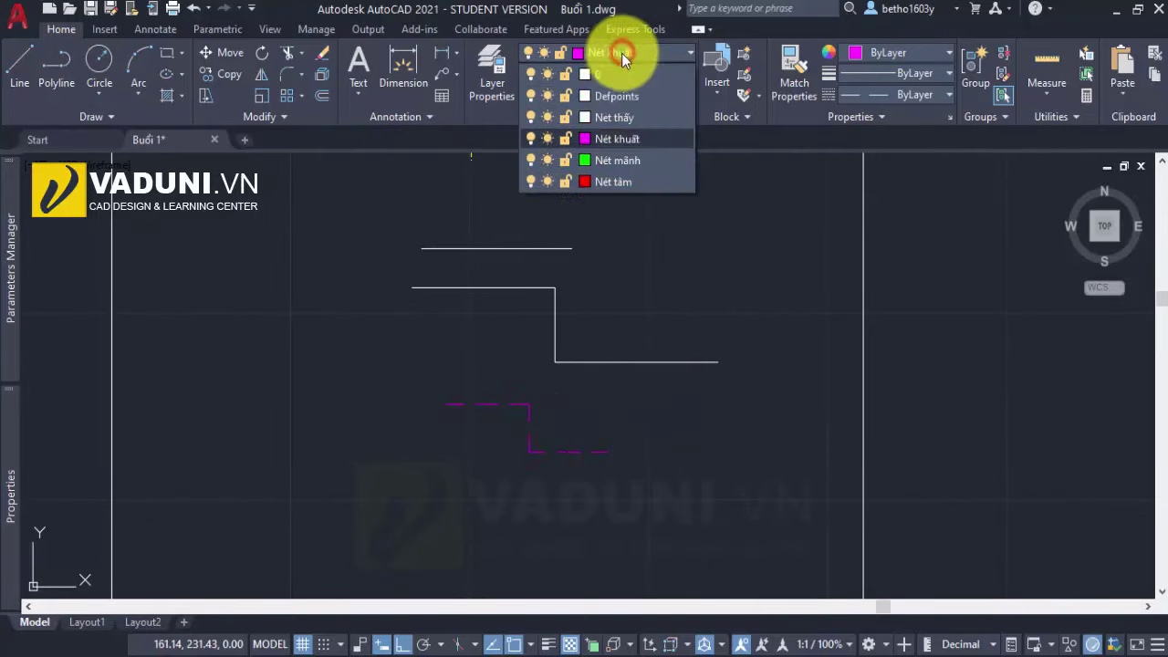
{"action": "left_click", "coordinate": [617, 159]}
{"action": "left_click", "coordinate": [14, 61]}
{"action": "left_click", "coordinate": [438, 484]}
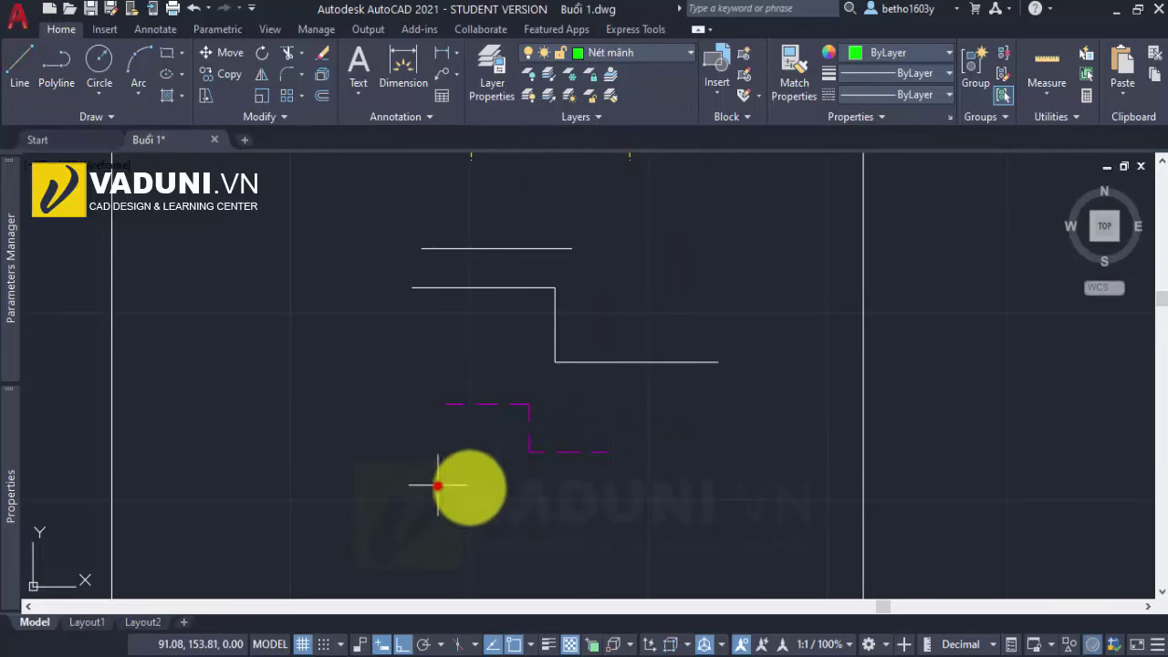
{"action": "left_click", "coordinate": [538, 495]}
{"action": "left_click", "coordinate": [537, 527]}
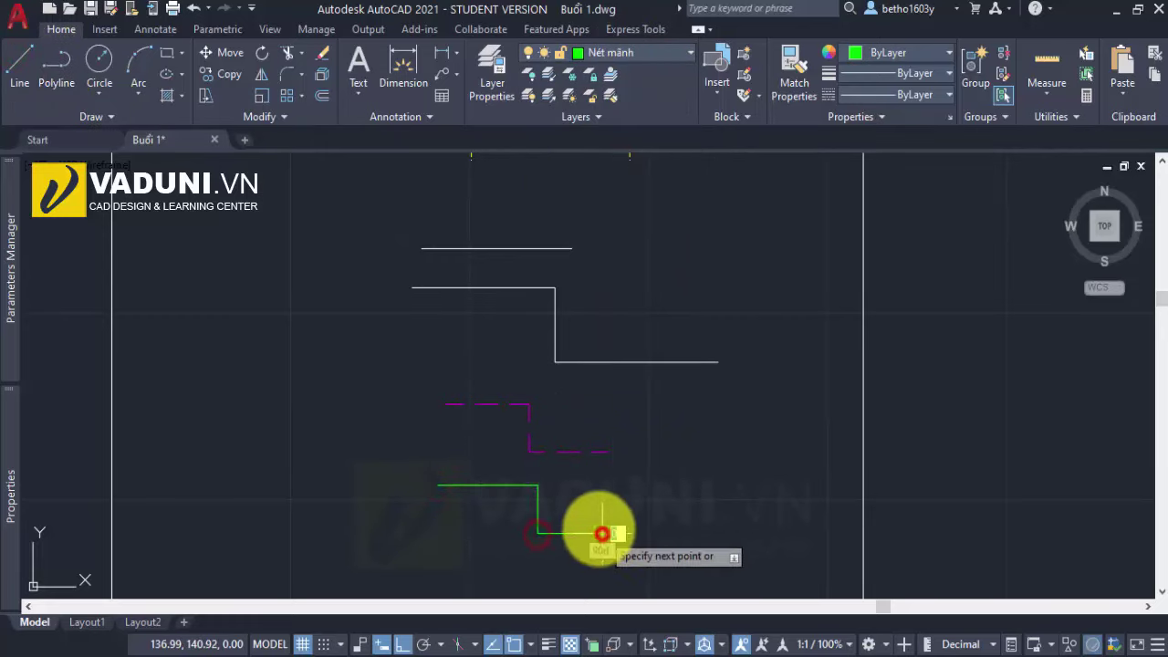
{"action": "right_click", "coordinate": [600, 533]}
{"action": "left_click", "coordinate": [675, 330]}
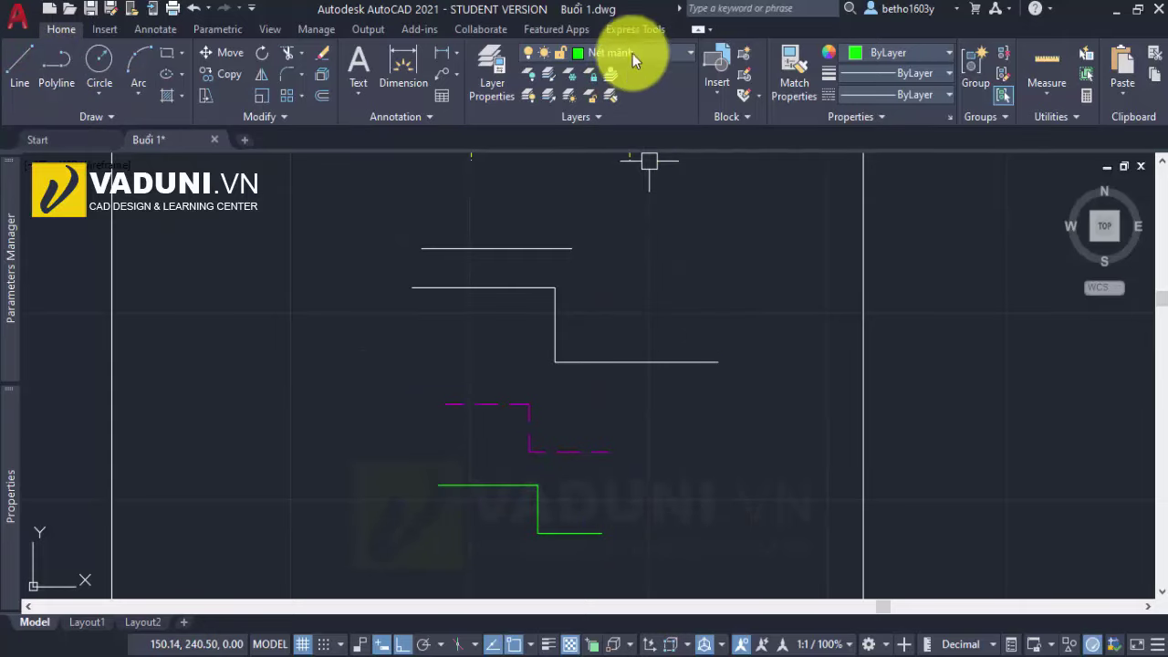
{"action": "left_click", "coordinate": [632, 53]}
Step: Make Nét tâm current and draw a red three-segment stepped line below the green one
{"action": "left_click", "coordinate": [617, 185]}
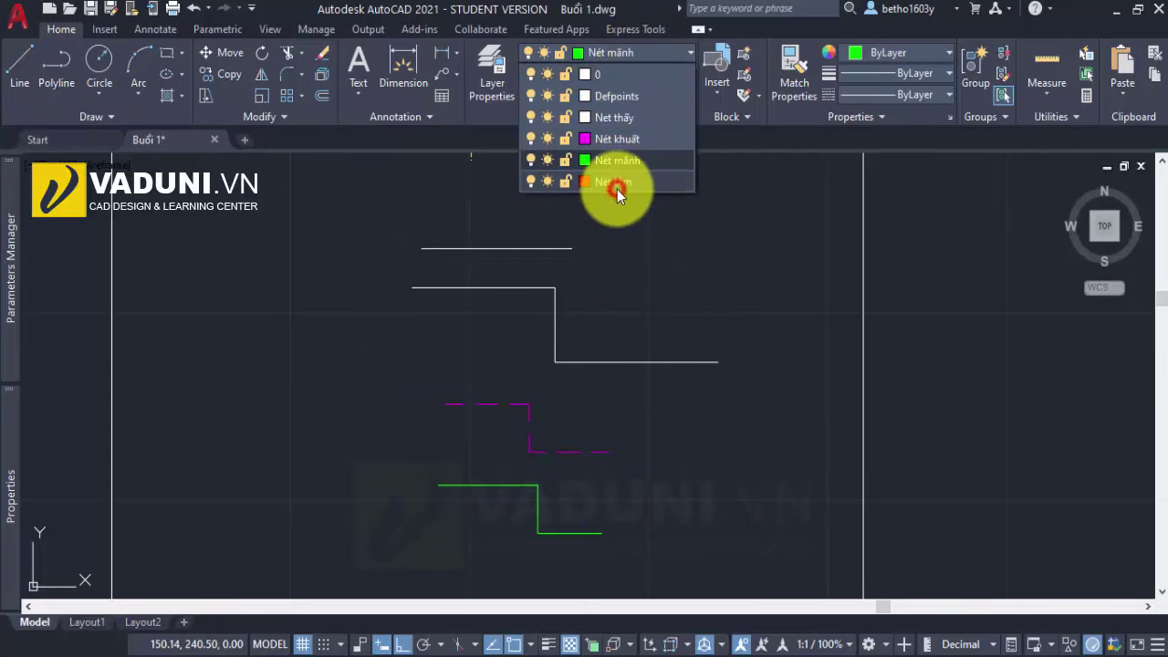
{"action": "left_click", "coordinate": [18, 61]}
{"action": "scroll", "coordinate": [356, 179], "scroll_direction": "down", "scroll_amount": 2}
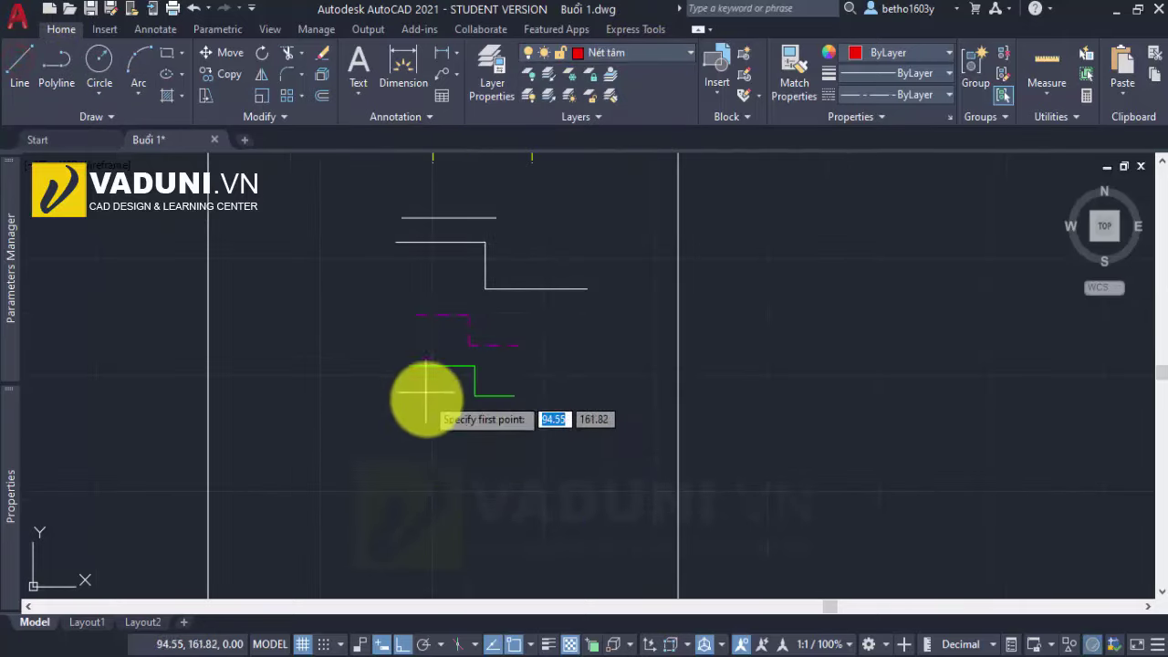
{"action": "scroll", "coordinate": [421, 396], "scroll_direction": "up", "scroll_amount": 2}
{"action": "left_click", "coordinate": [404, 406]}
{"action": "left_click", "coordinate": [494, 407]}
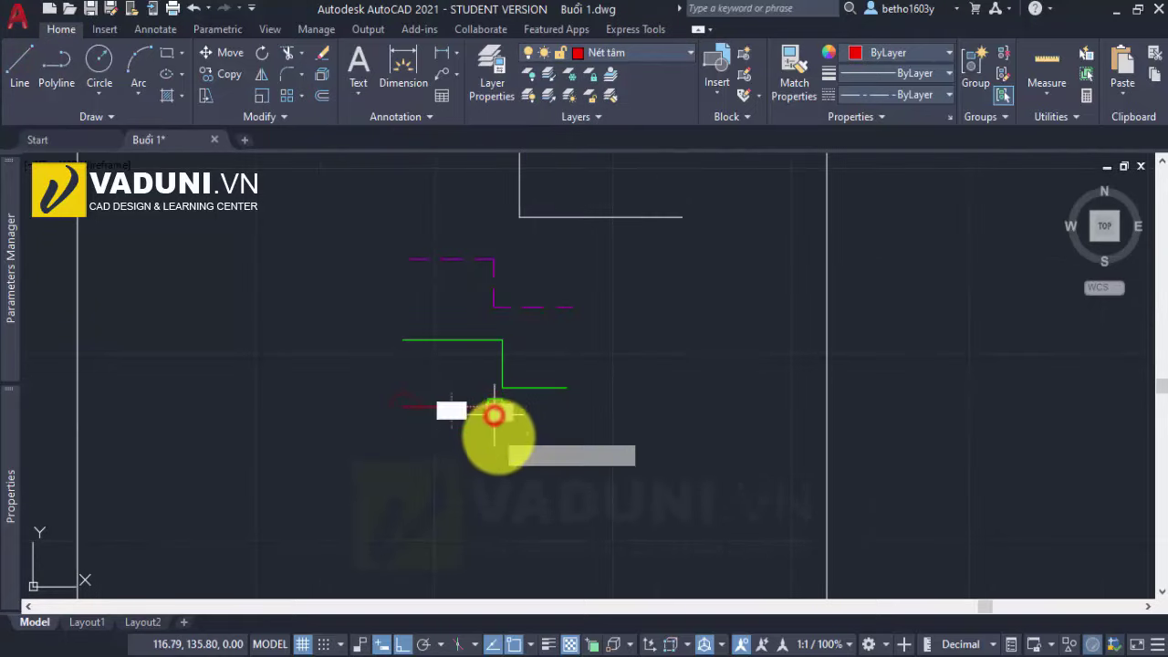
{"action": "left_click", "coordinate": [494, 475]}
{"action": "left_click", "coordinate": [632, 475]}
{"action": "right_click", "coordinate": [633, 471]}
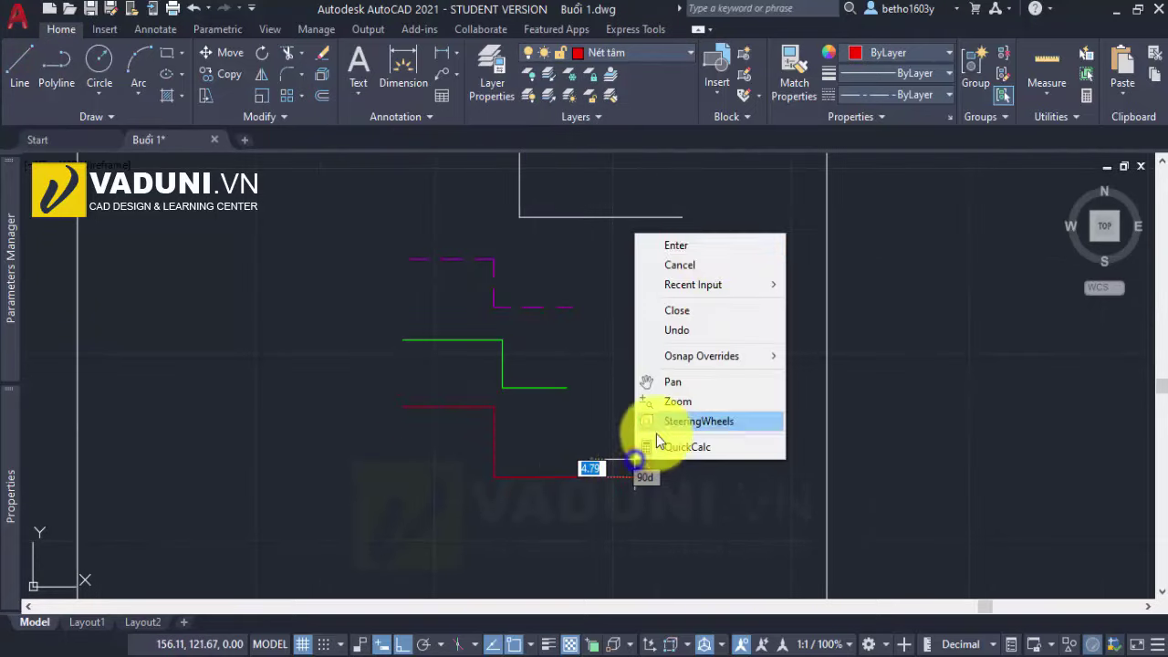
{"action": "left_click", "coordinate": [711, 246]}
Step: Select the red stepped line and close the Parameters Manager palette
{"action": "scroll", "coordinate": [476, 432], "scroll_direction": "up", "scroll_amount": 4}
{"action": "scroll", "coordinate": [477, 432], "scroll_direction": "down", "scroll_amount": 4}
{"action": "left_click", "coordinate": [548, 469]}
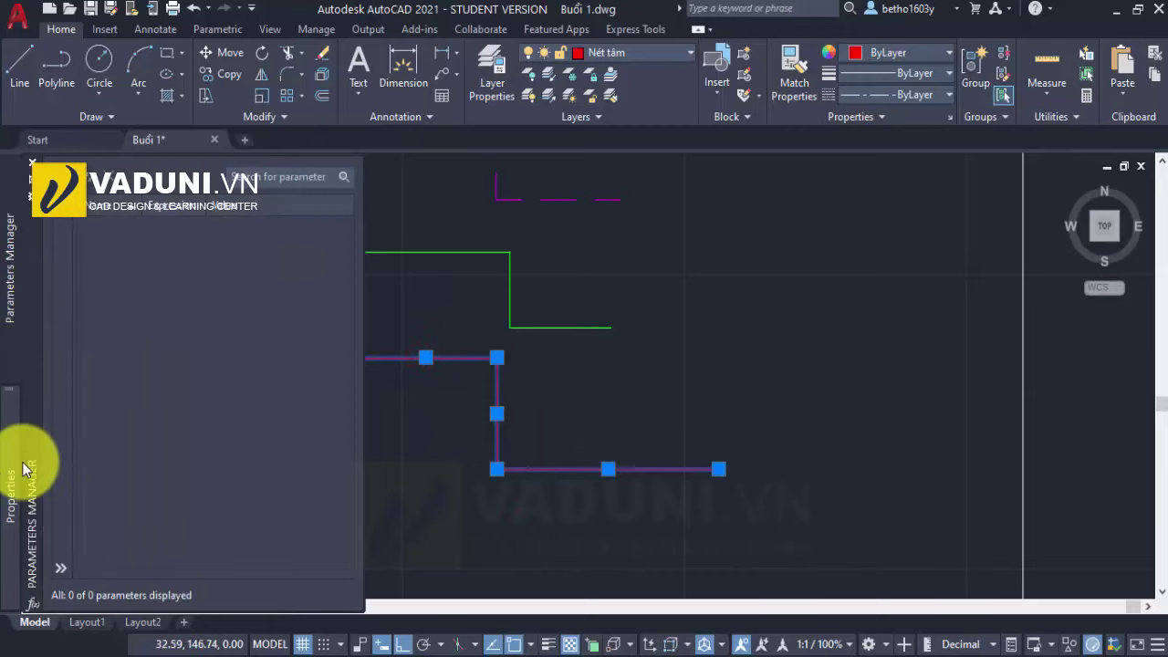
{"action": "left_click", "coordinate": [32, 163]}
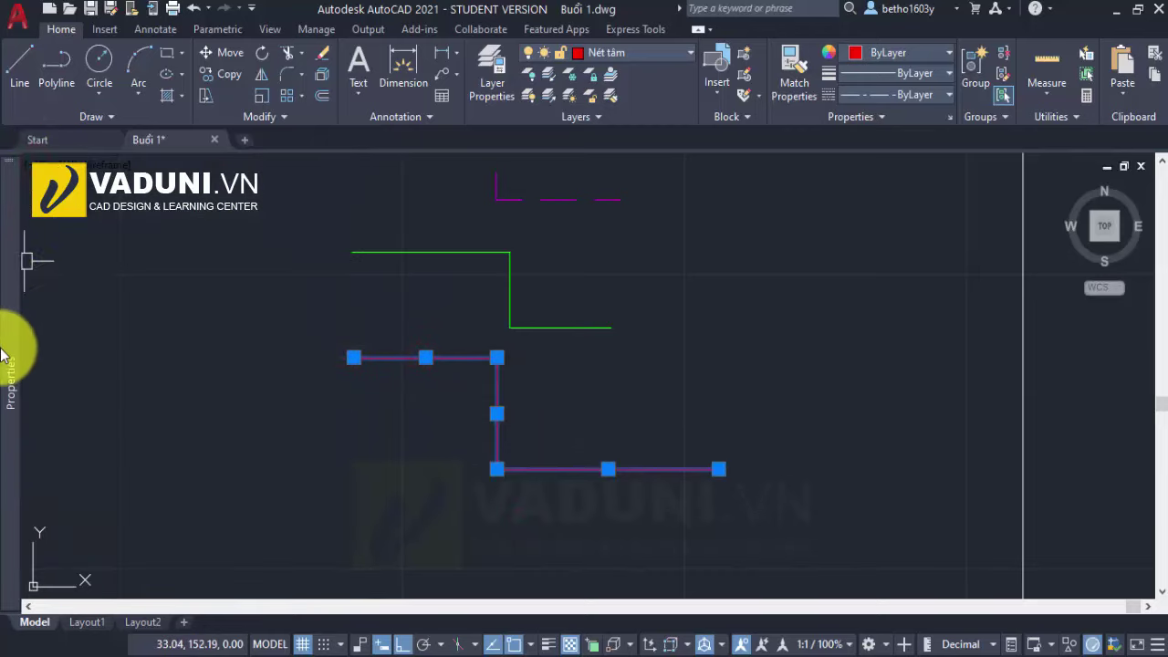